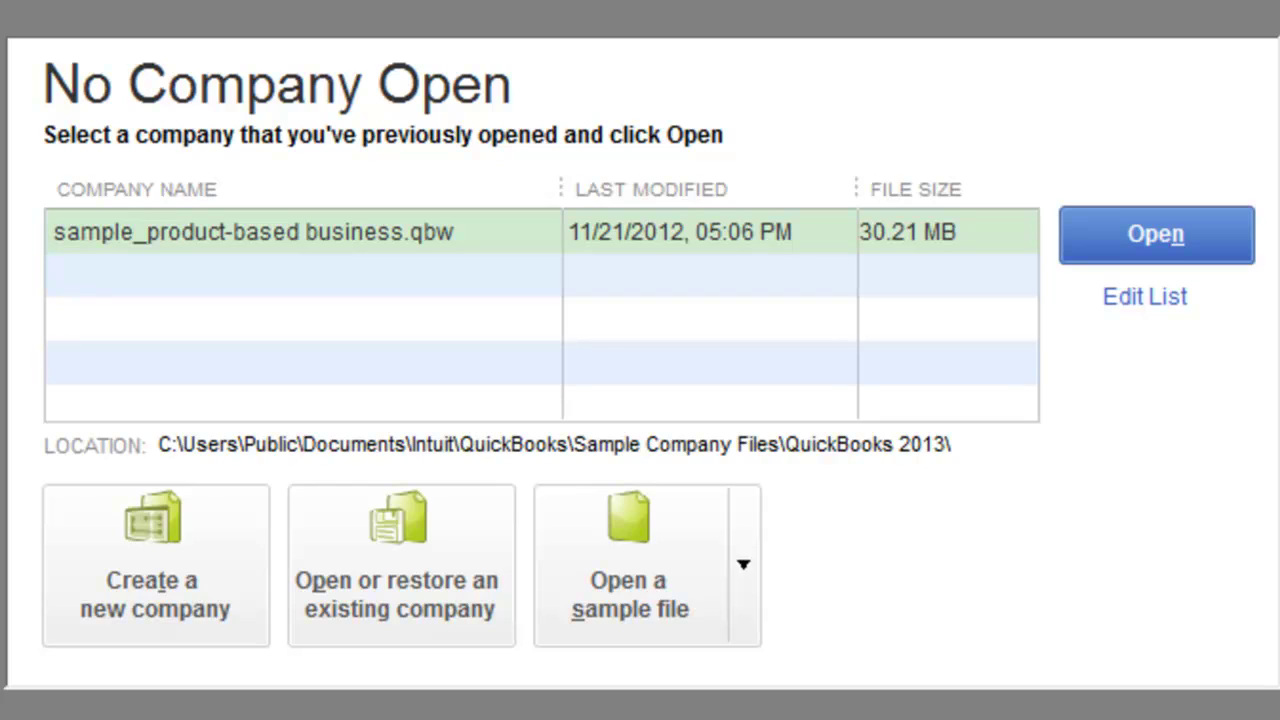
Start a new company file with the Detailed Start interview to reach the company information page.
{"action": "left_click", "coordinate": [164, 594]}
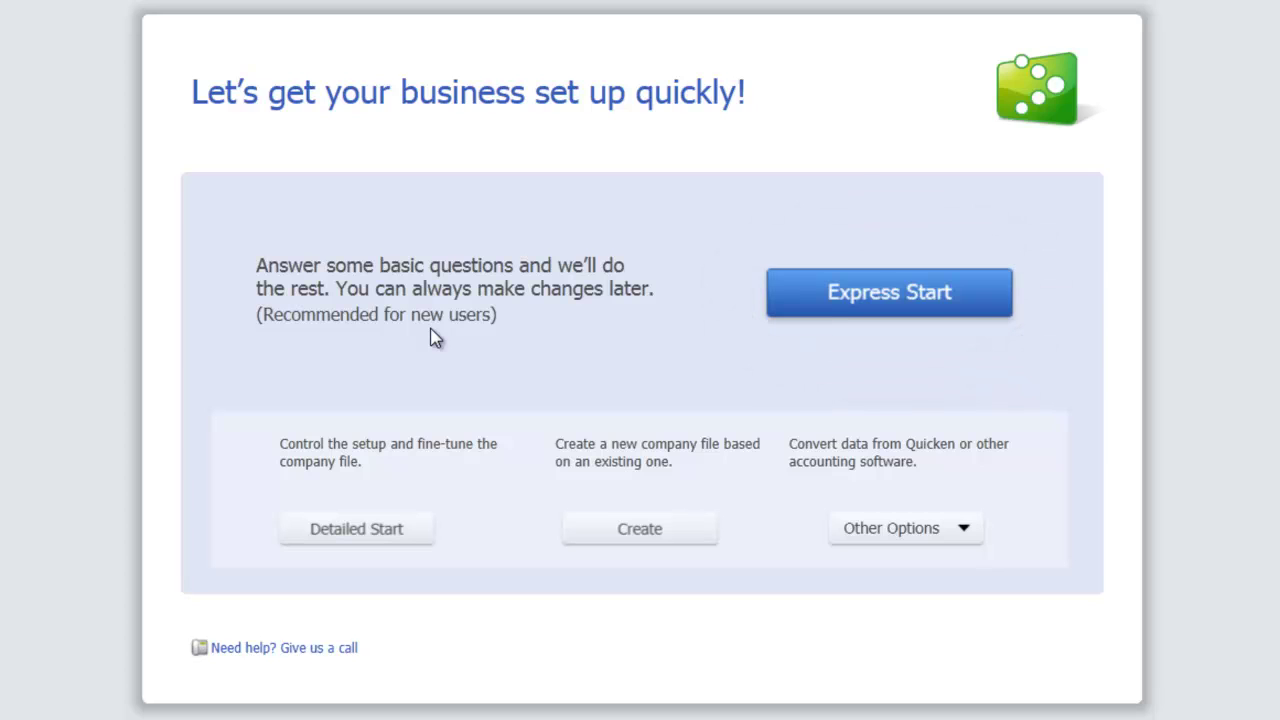
{"action": "left_click", "coordinate": [354, 530]}
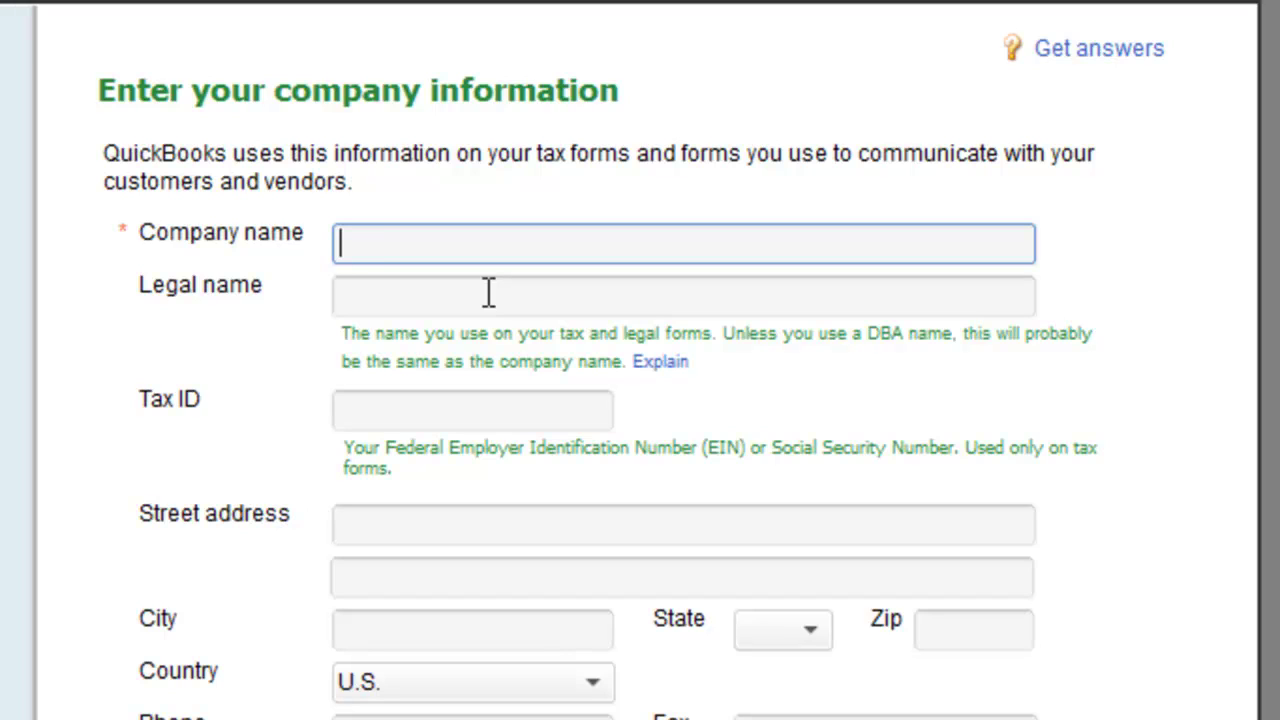
Enter Forklift as company and legal name, plus the tax ID, New York address and contact details.
{"action": "type", "text": "Forklift"}
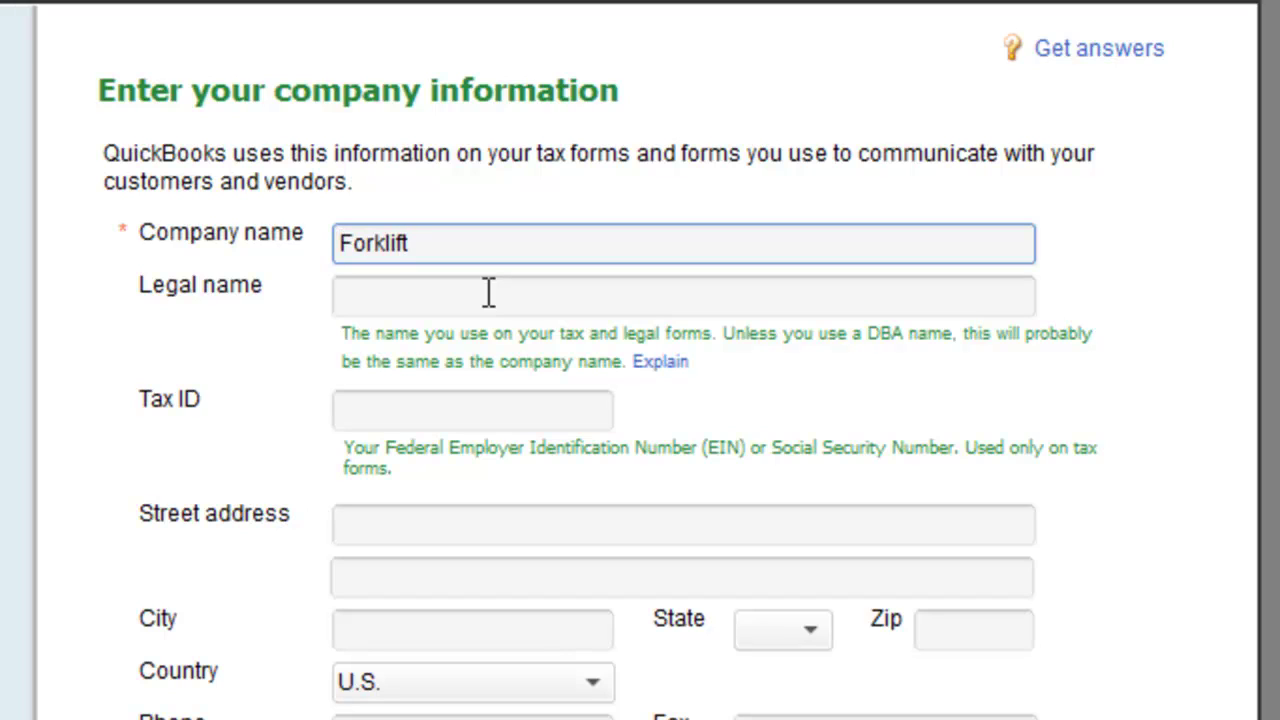
{"action": "key", "text": "Tab"}
{"action": "key", "text": "Tab"}
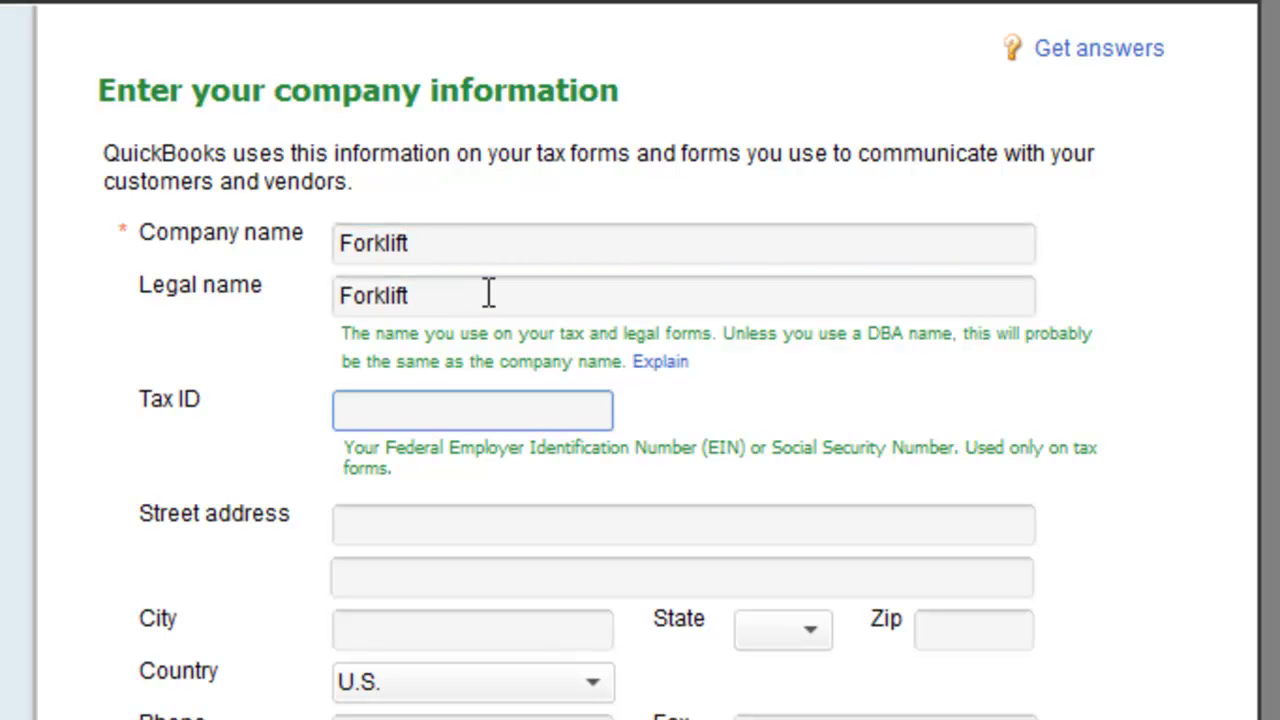
{"action": "type", "text": "99-1234567"}
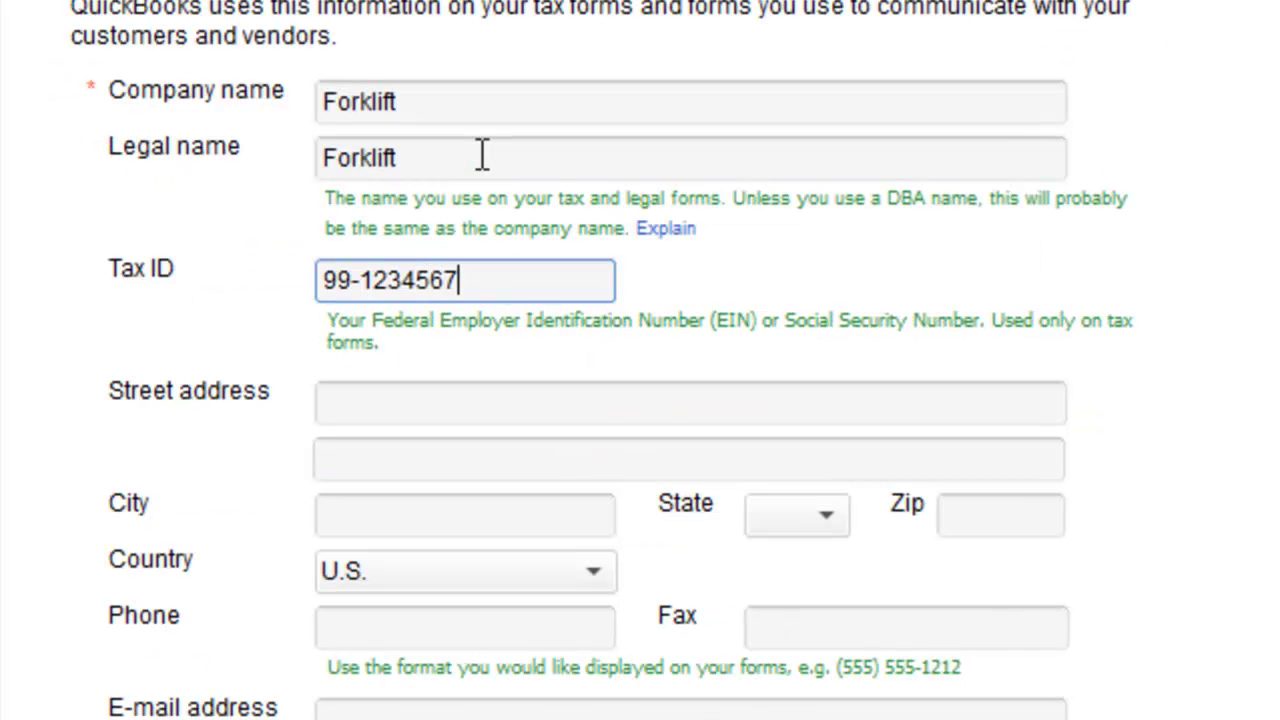
{"action": "left_click", "coordinate": [406, 400]}
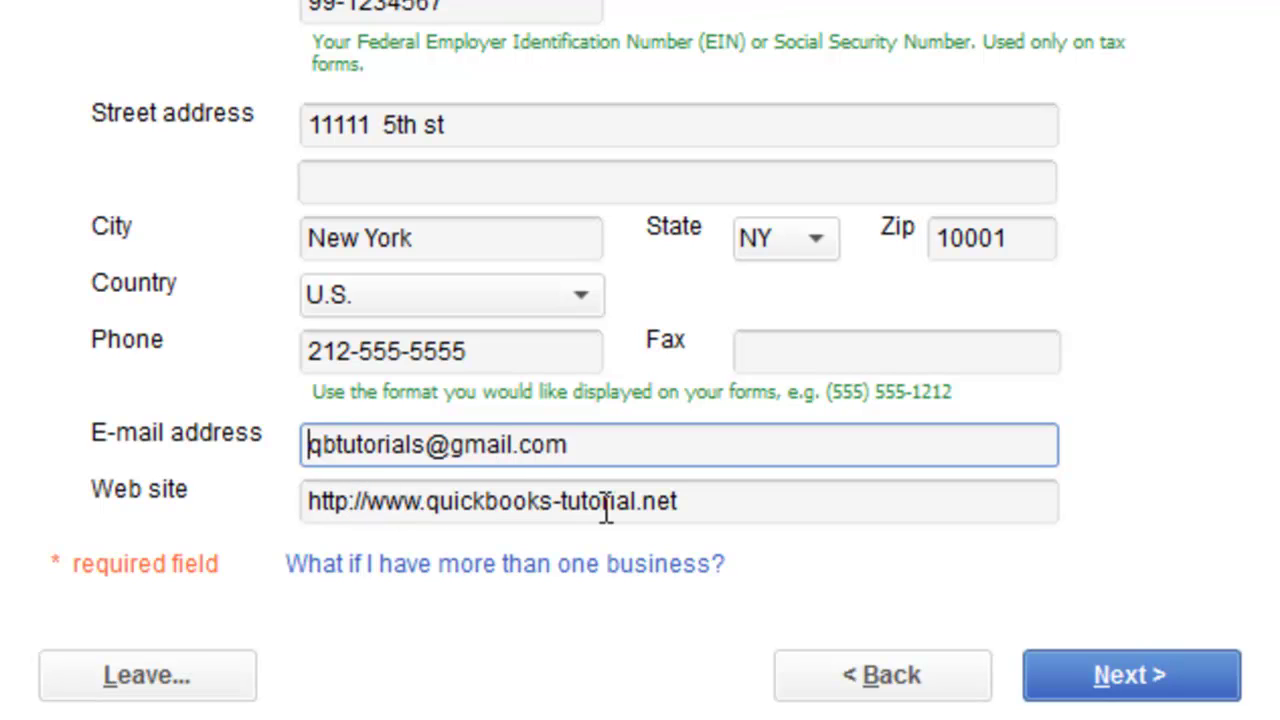
{"action": "left_click", "coordinate": [1143, 672]}
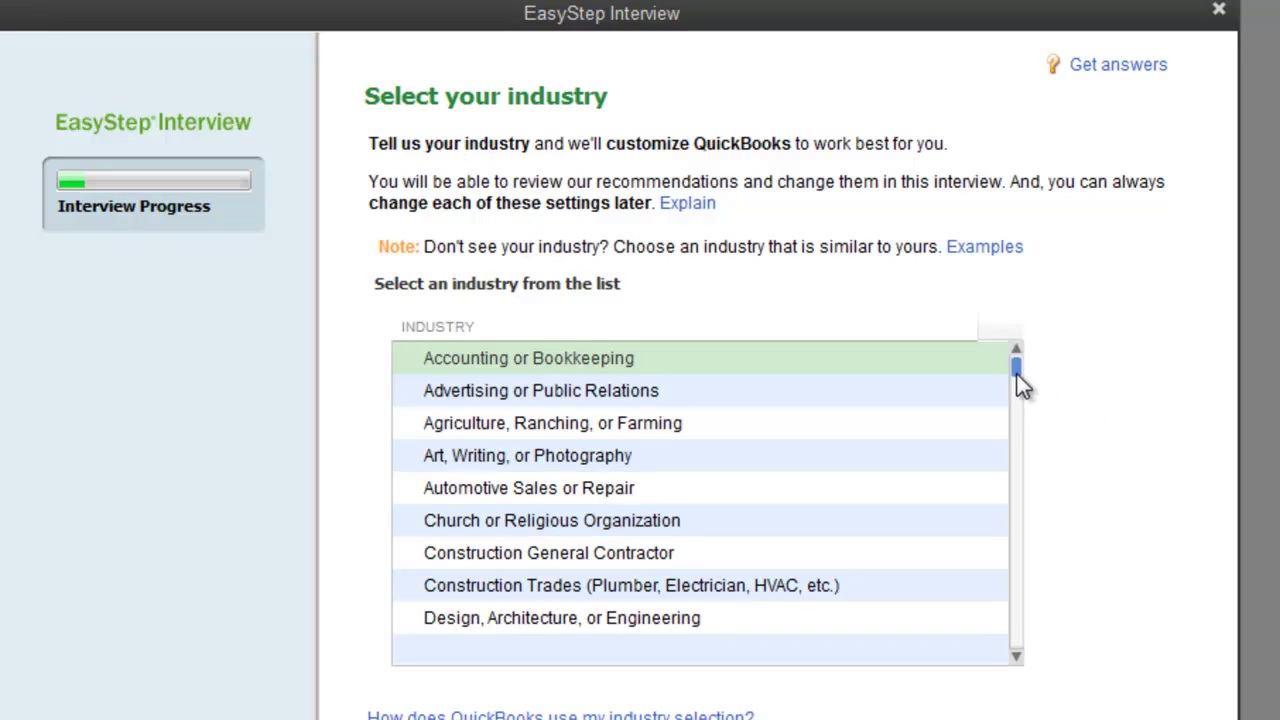
Select Wholesale Distribution and Sales as the company's industry.
{"action": "left_click_drag", "start_coordinate": [1016, 373], "coordinate": [1038, 507]}
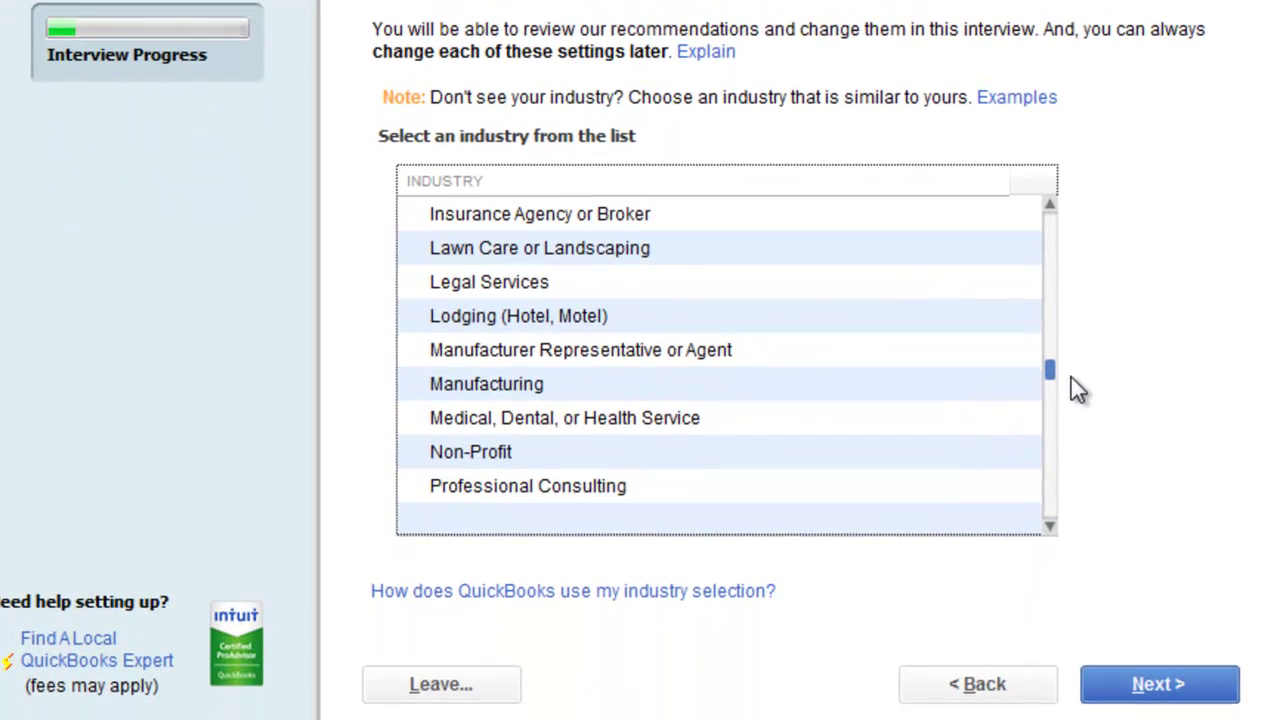
{"action": "left_click_drag", "start_coordinate": [1071, 377], "coordinate": [1056, 424]}
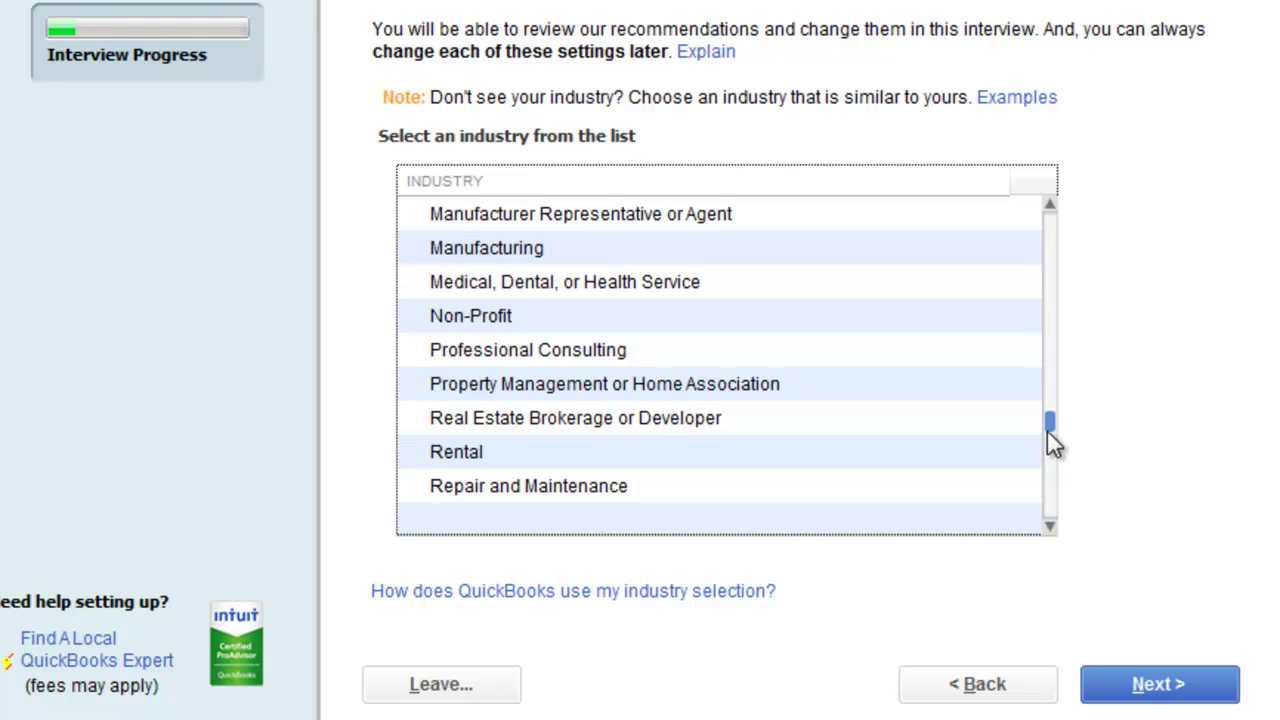
{"action": "left_click_drag", "start_coordinate": [1048, 433], "coordinate": [1053, 520]}
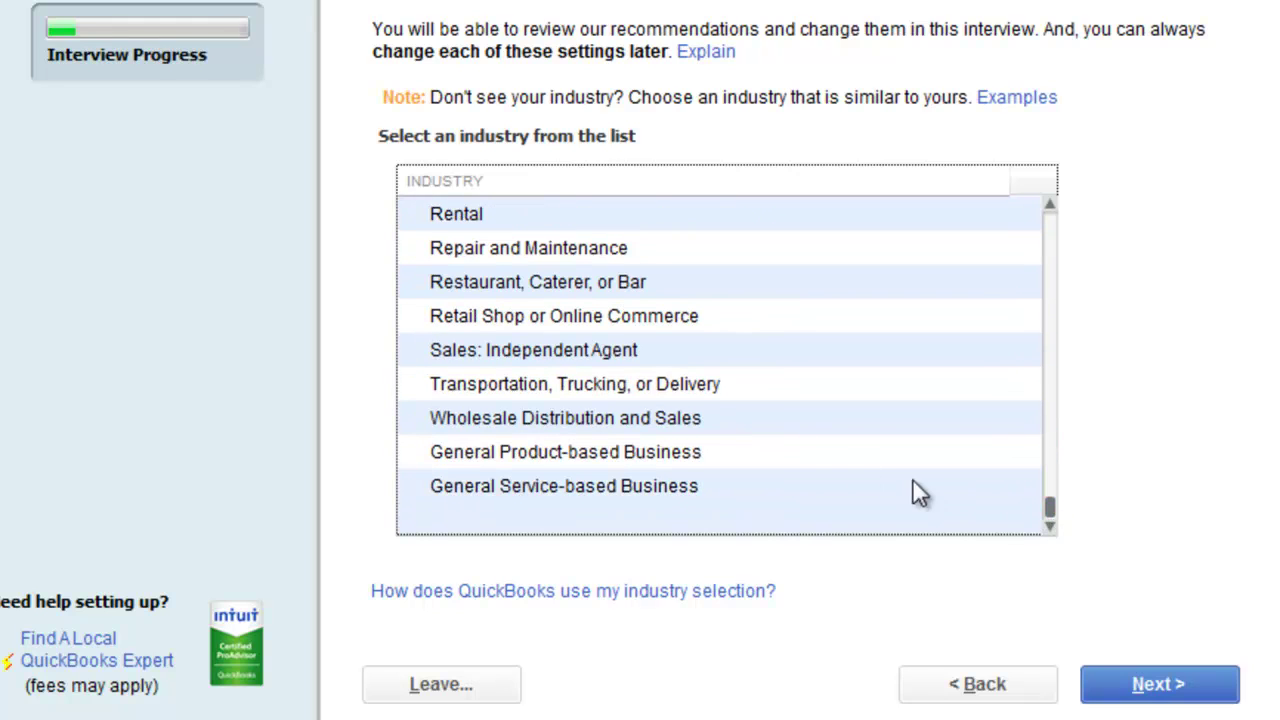
{"action": "left_click", "coordinate": [512, 422]}
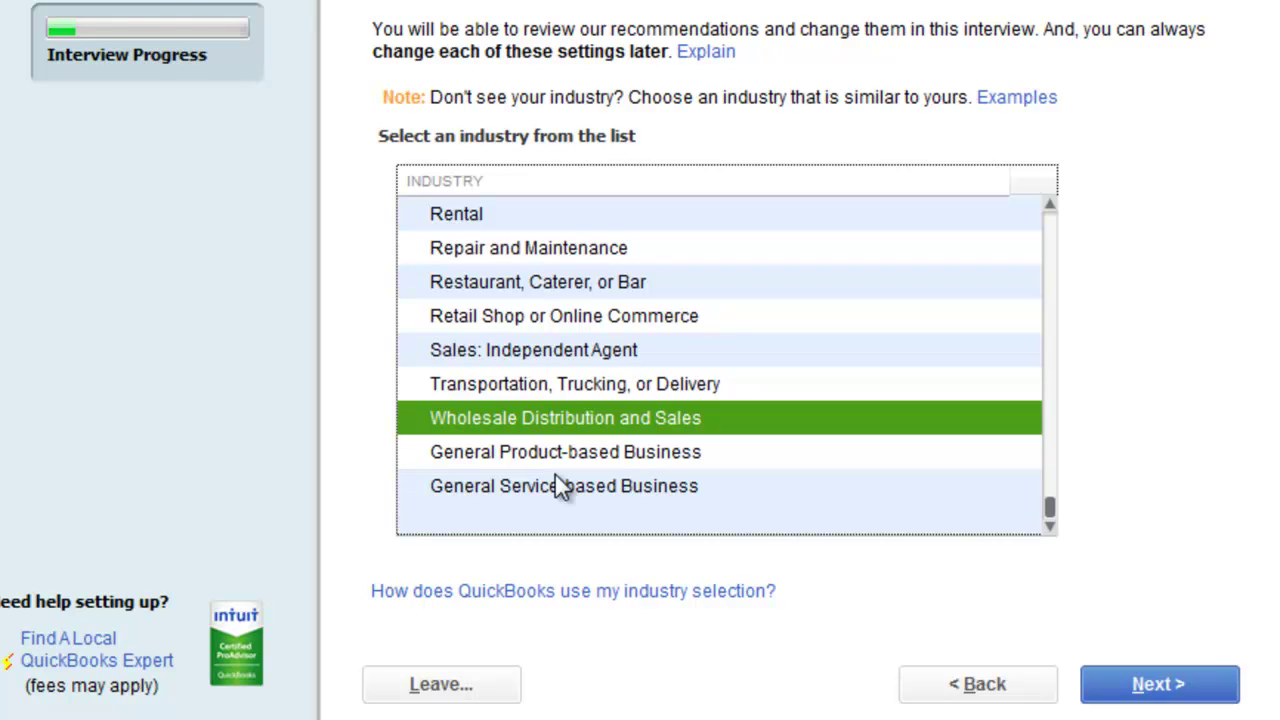
{"action": "left_click", "coordinate": [1166, 688]}
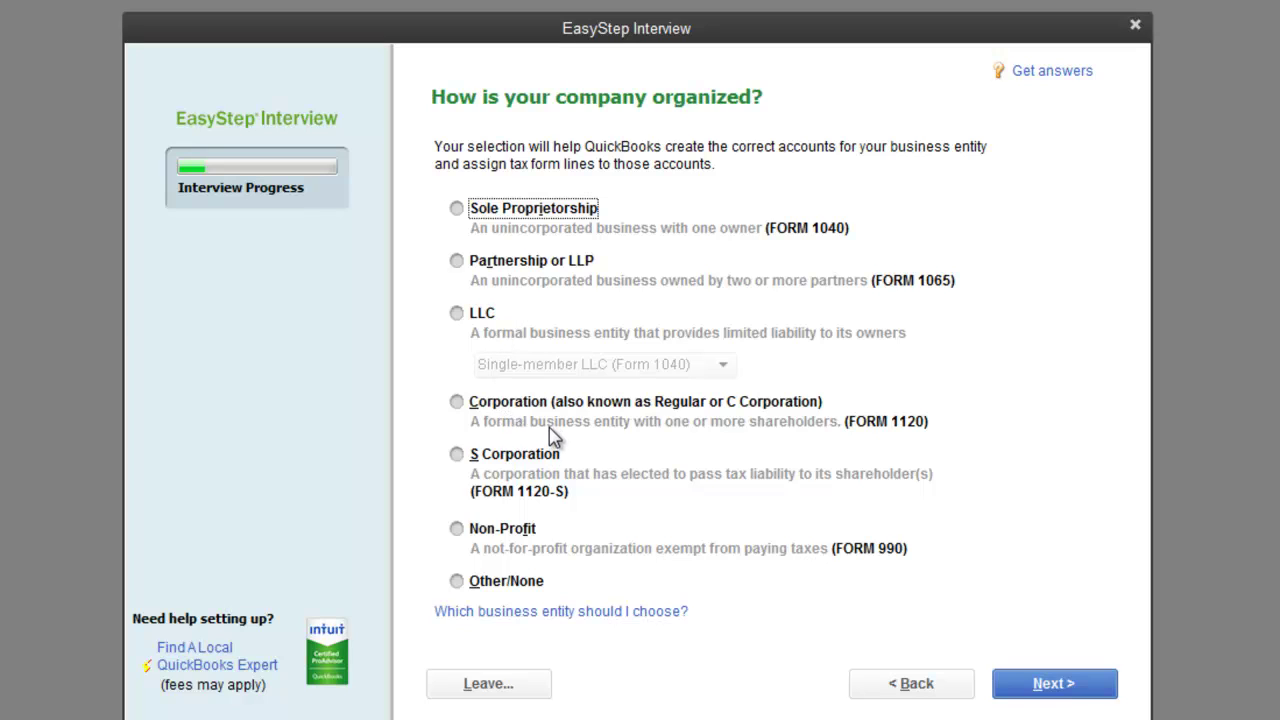
Make the company an S Corporation with its fiscal year starting in January.
{"action": "left_click", "coordinate": [457, 455]}
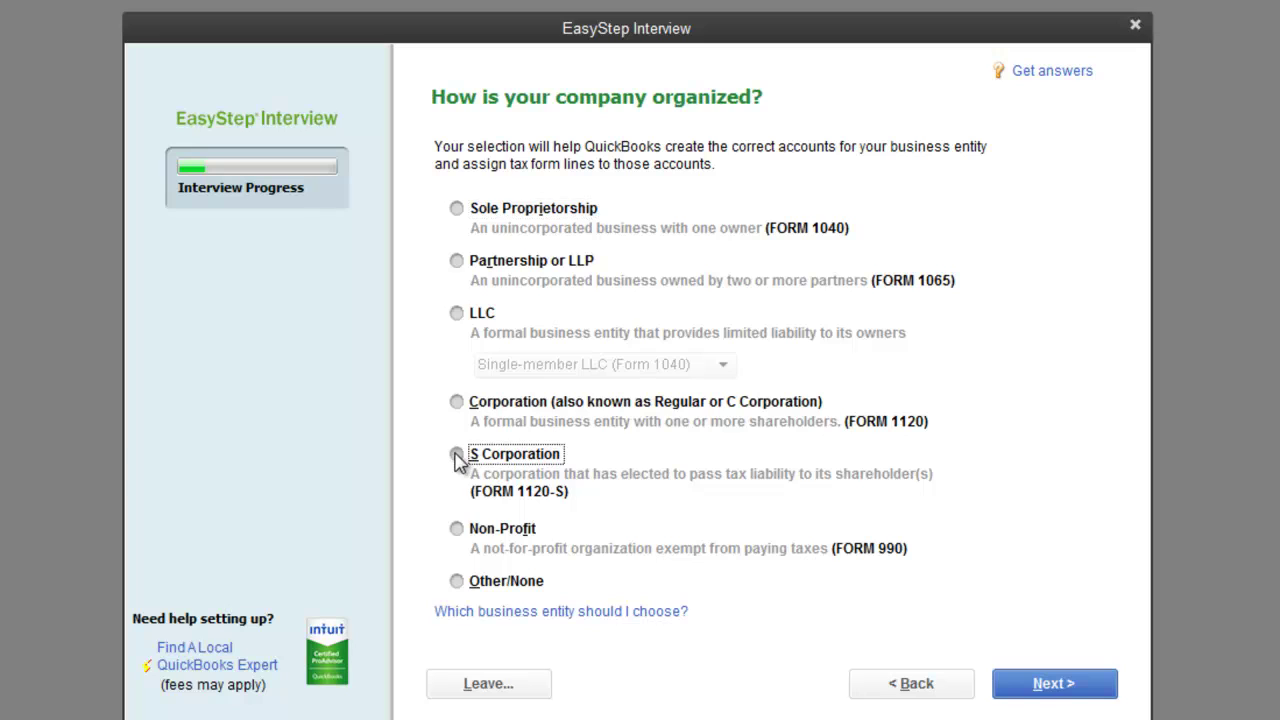
{"action": "left_click", "coordinate": [1074, 688]}
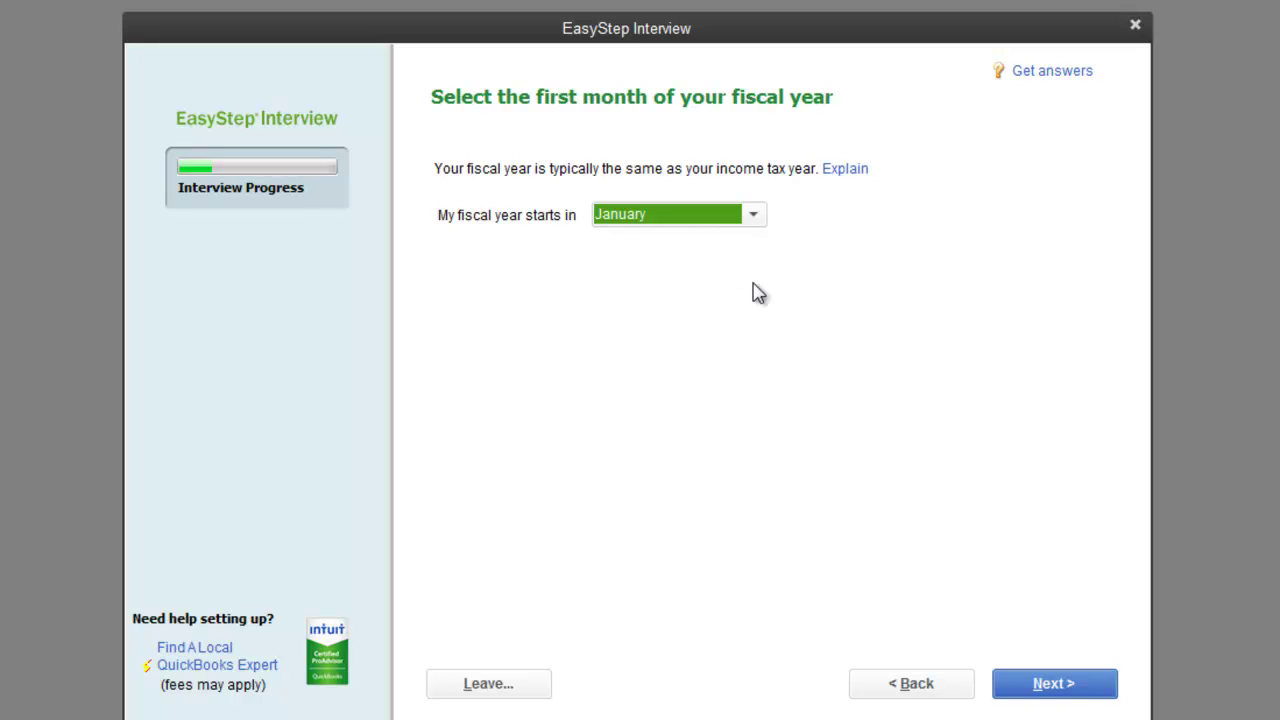
{"action": "left_click", "coordinate": [1080, 694]}
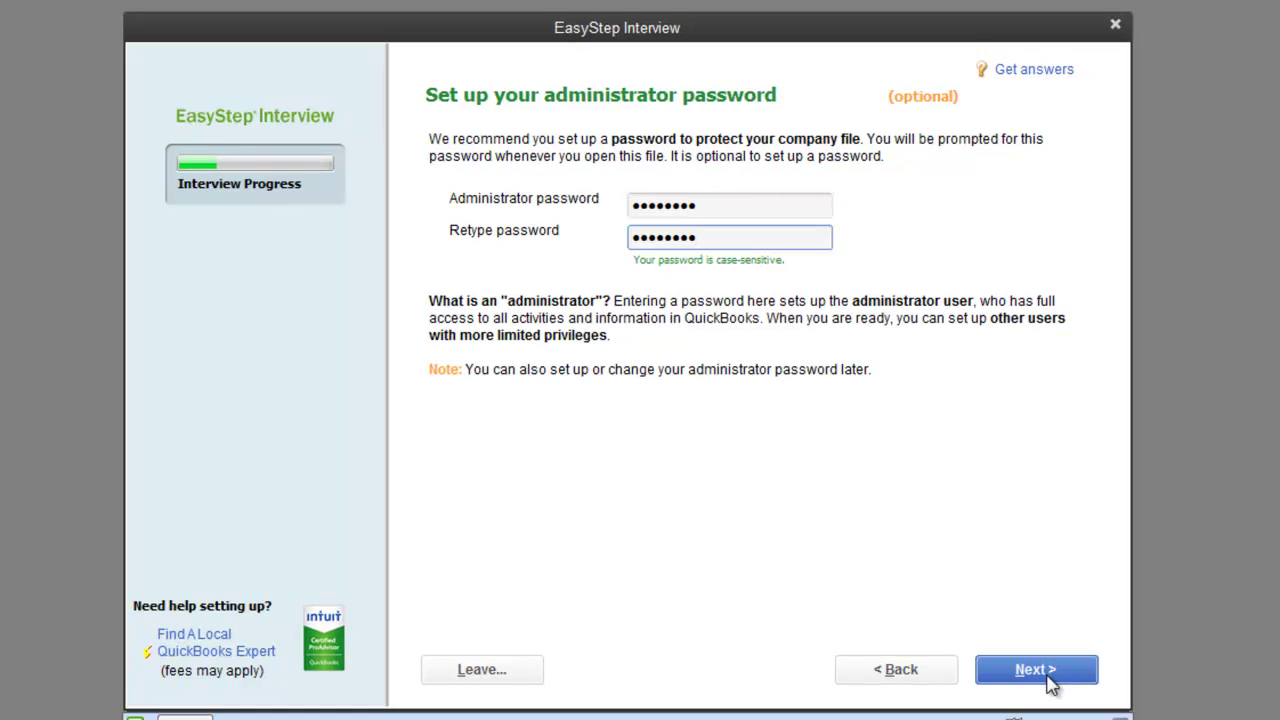
Confirm the administrator password and save the new company file as Forklift.
{"action": "left_click", "coordinate": [1052, 682]}
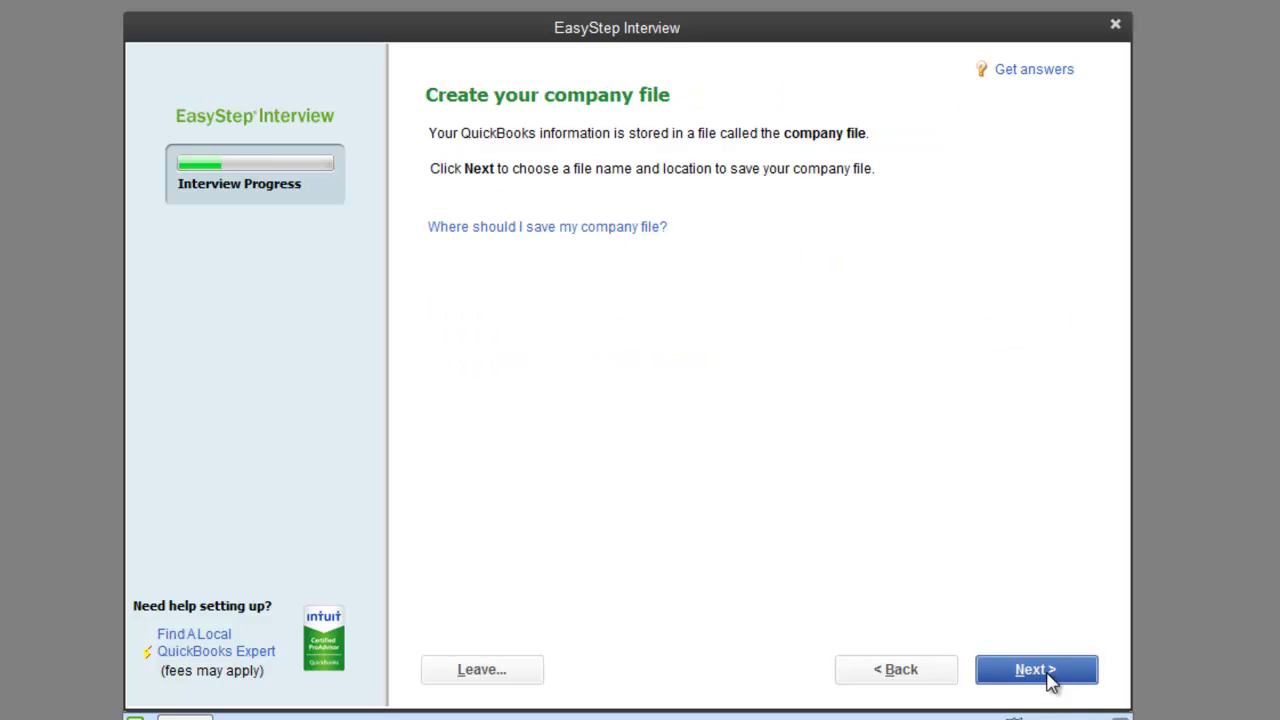
{"action": "left_click", "coordinate": [1050, 680]}
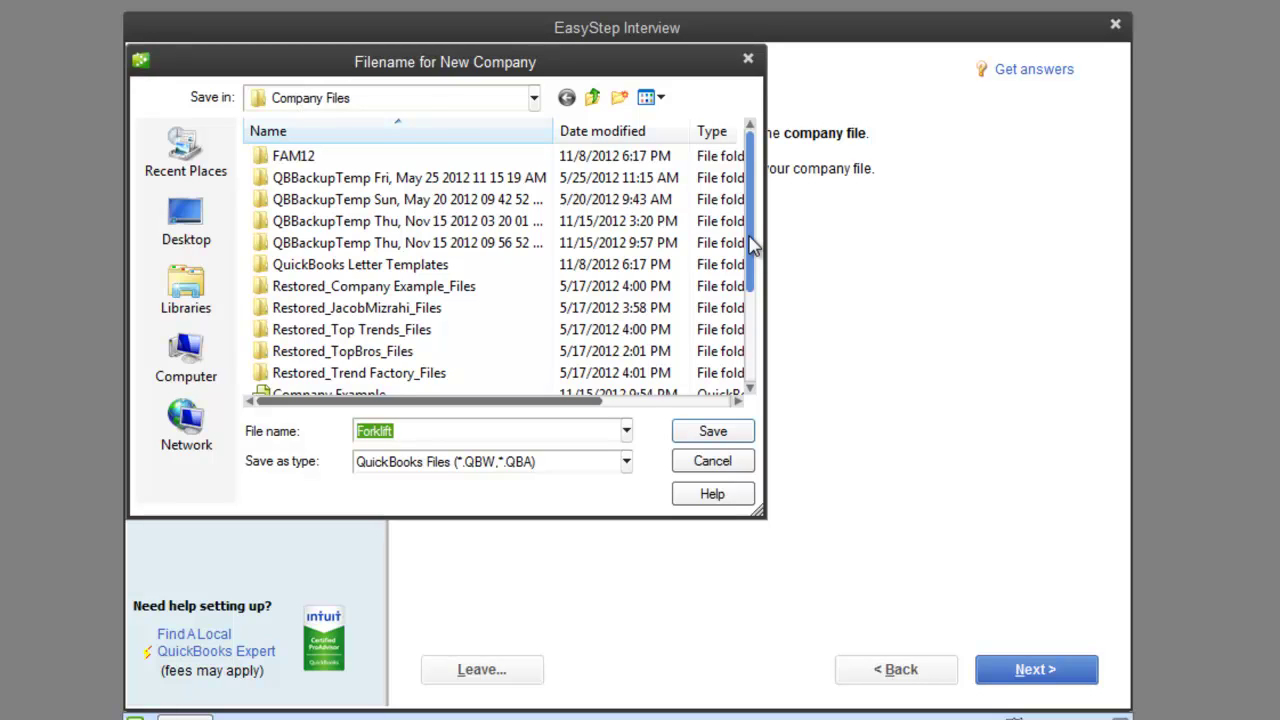
{"action": "left_click", "coordinate": [713, 431]}
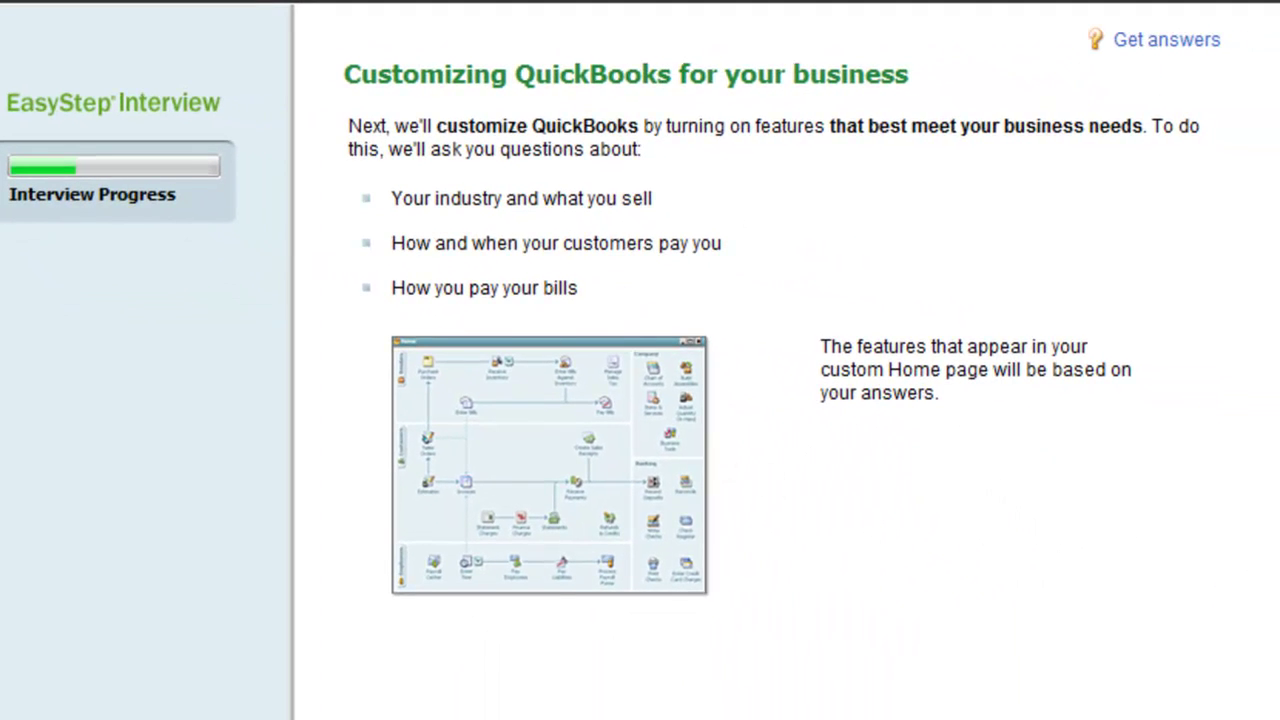
Specify that Forklift sells both services and products and charges sales tax.
{"action": "key", "text": "Return"}
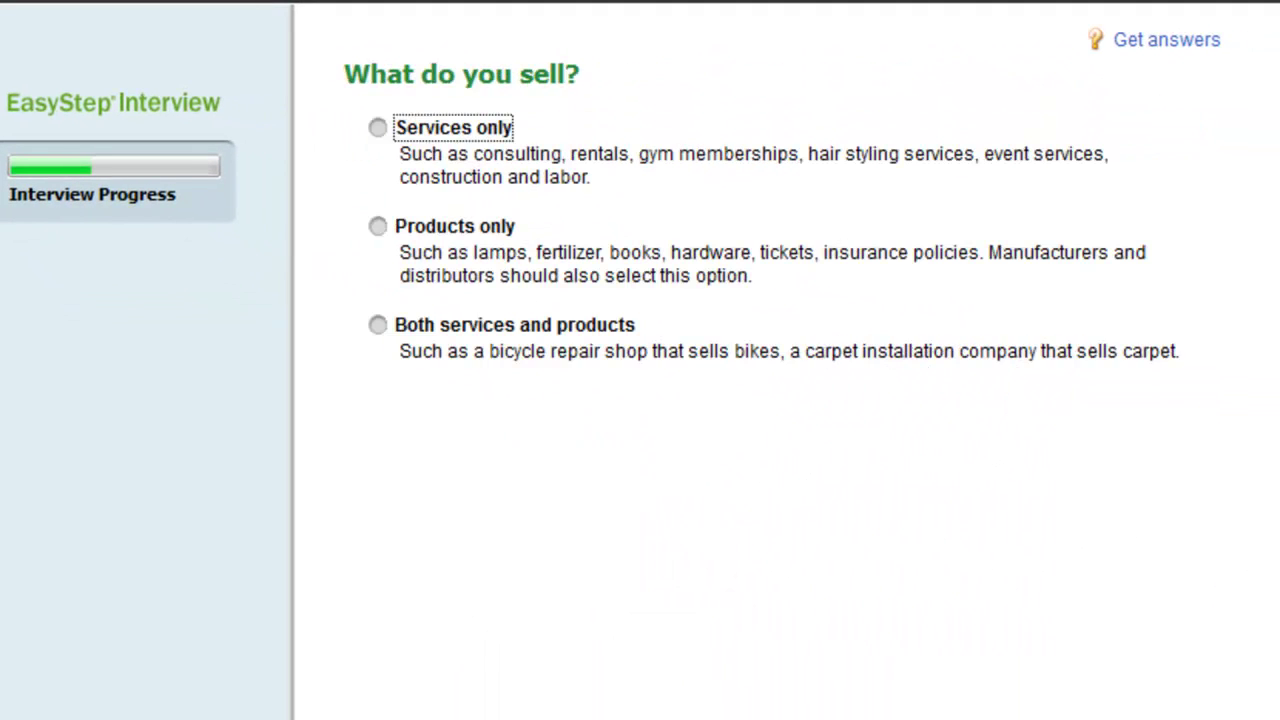
{"action": "left_click", "coordinate": [379, 325]}
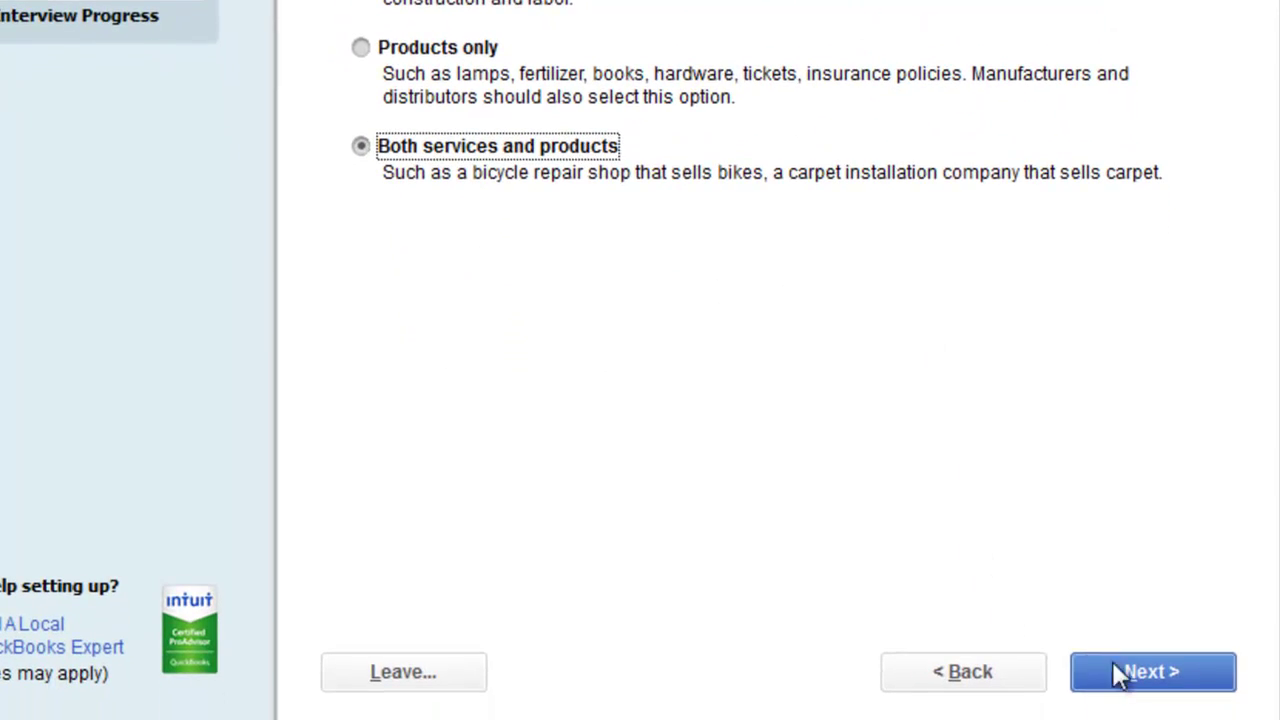
{"action": "left_click", "coordinate": [1145, 676]}
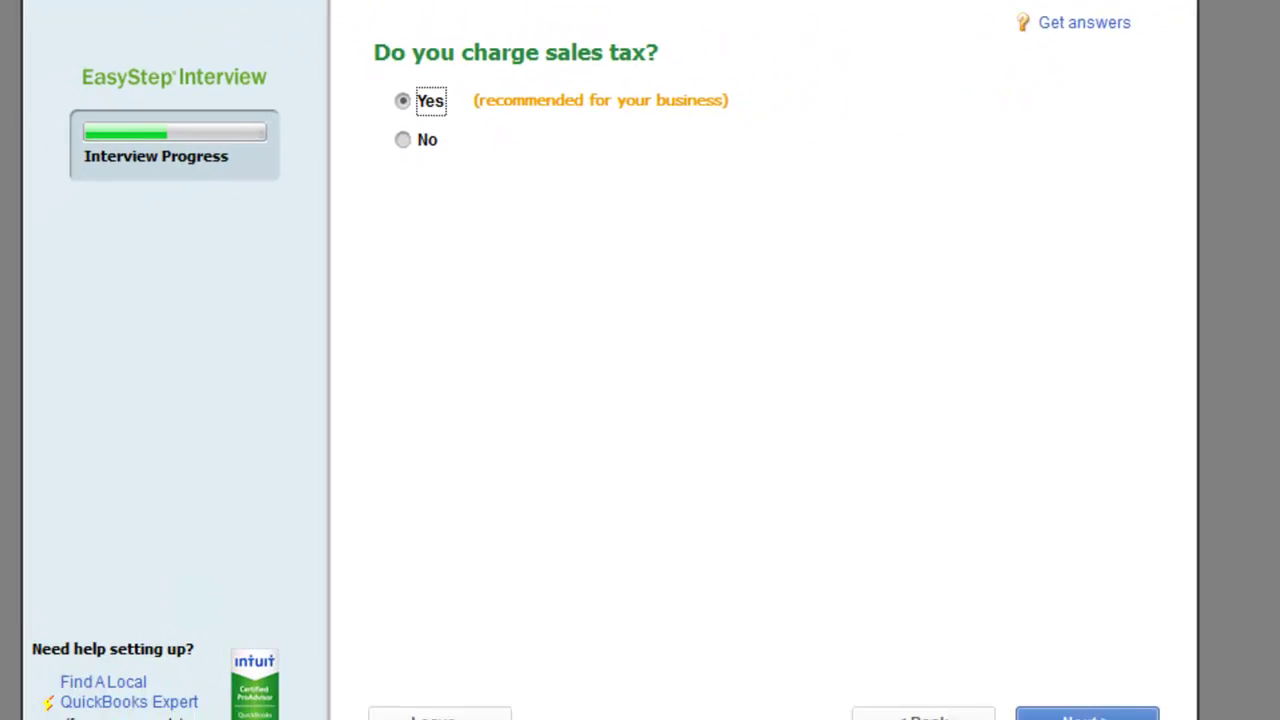
{"action": "left_click", "coordinate": [1087, 716]}
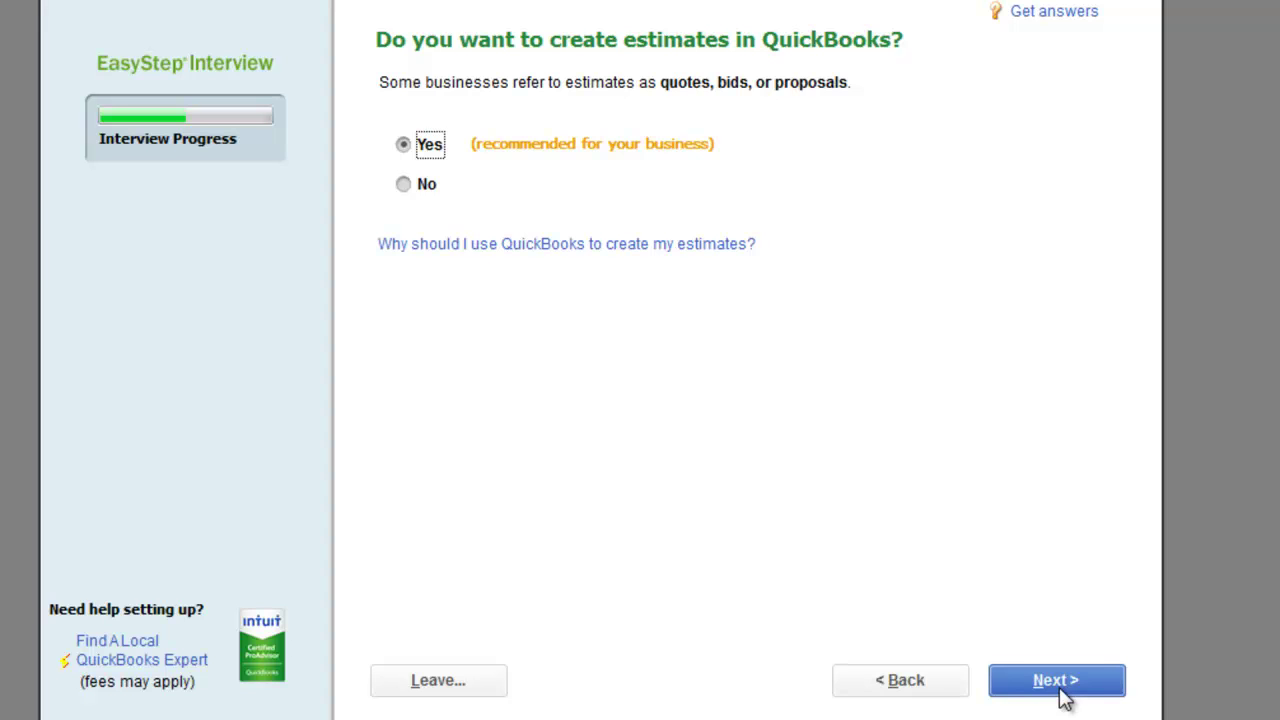
Keep estimates, sales orders and billing statements on, and set progress invoicing to Yes.
{"action": "left_click", "coordinate": [1064, 699]}
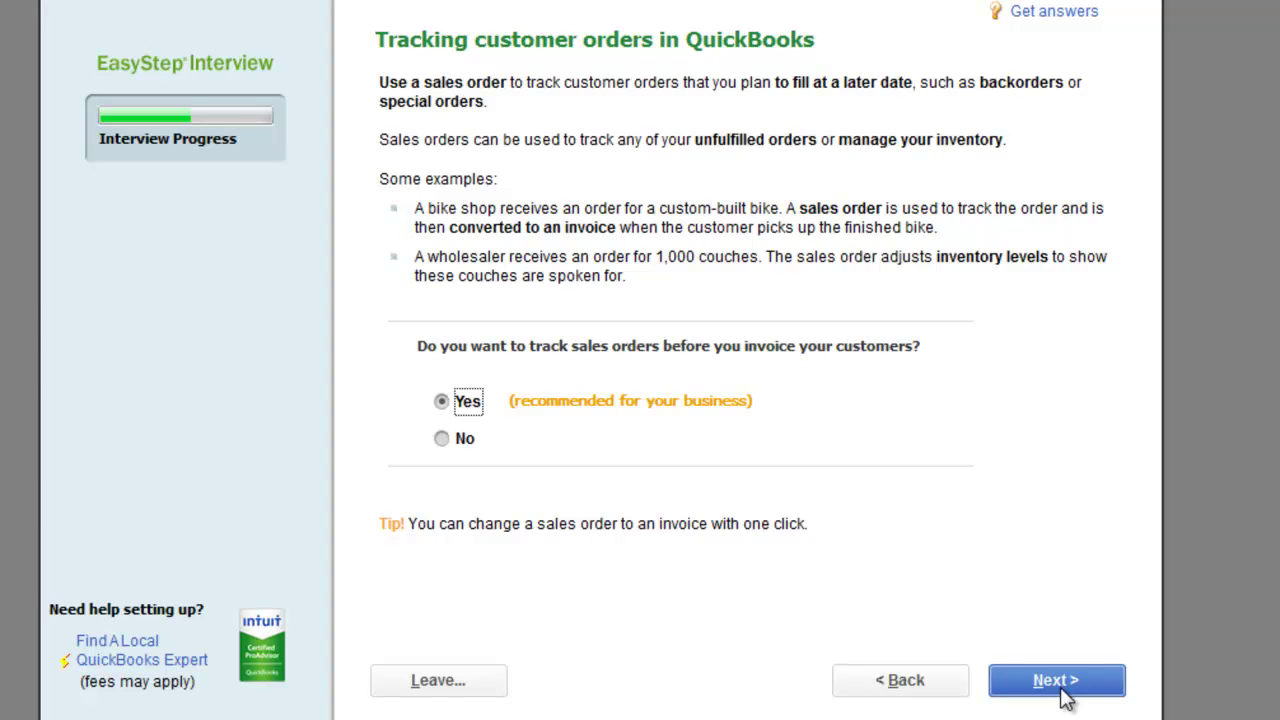
{"action": "left_click", "coordinate": [1066, 700]}
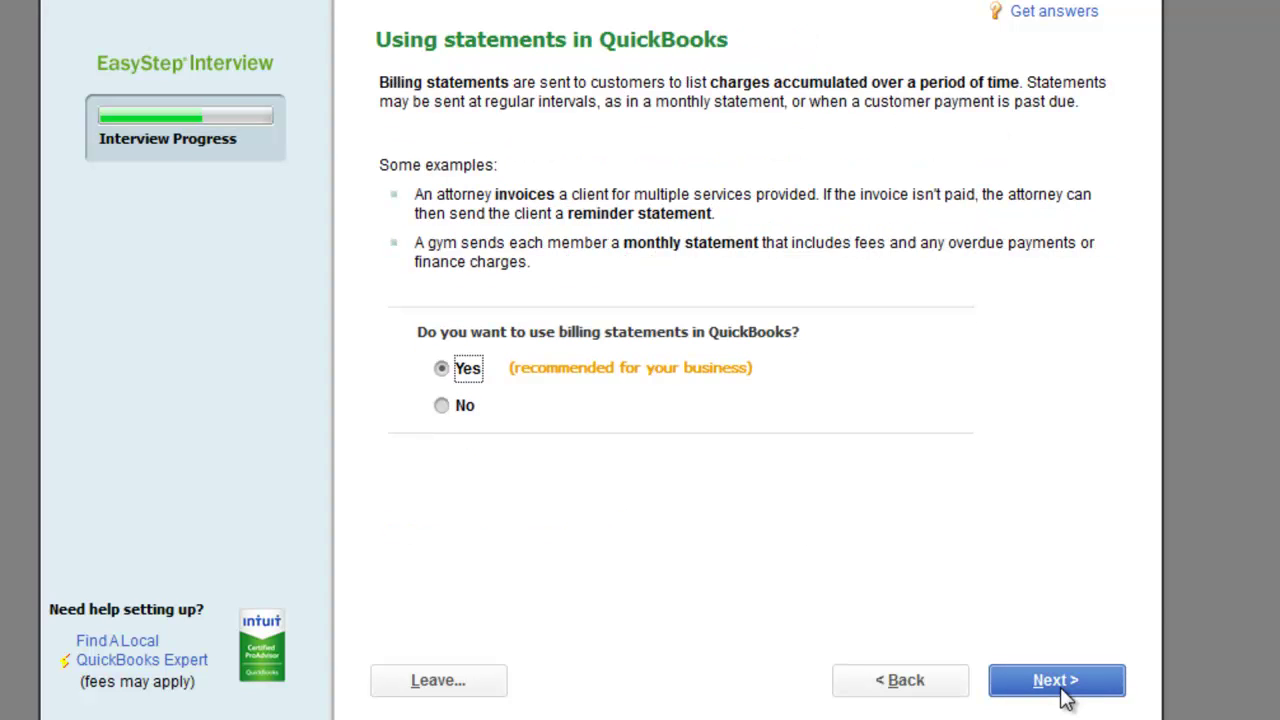
{"action": "left_click", "coordinate": [1062, 690]}
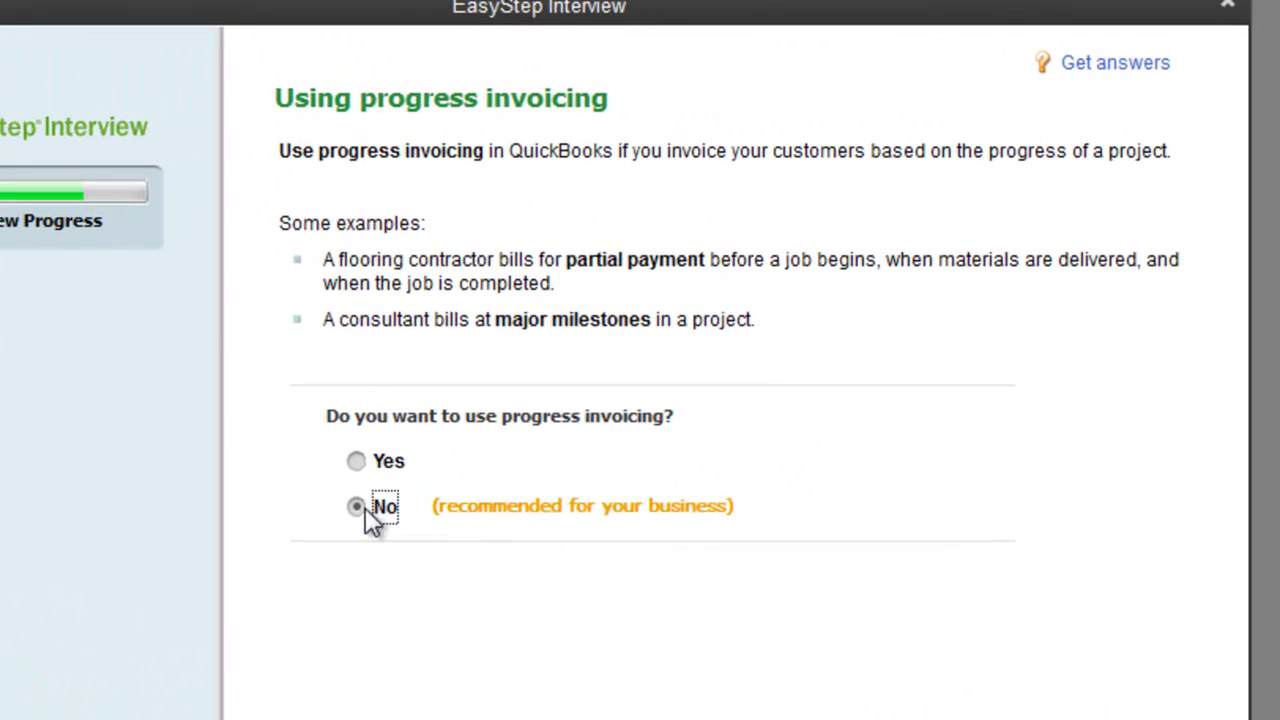
{"action": "left_click", "coordinate": [365, 507]}
{"action": "left_click", "coordinate": [358, 462]}
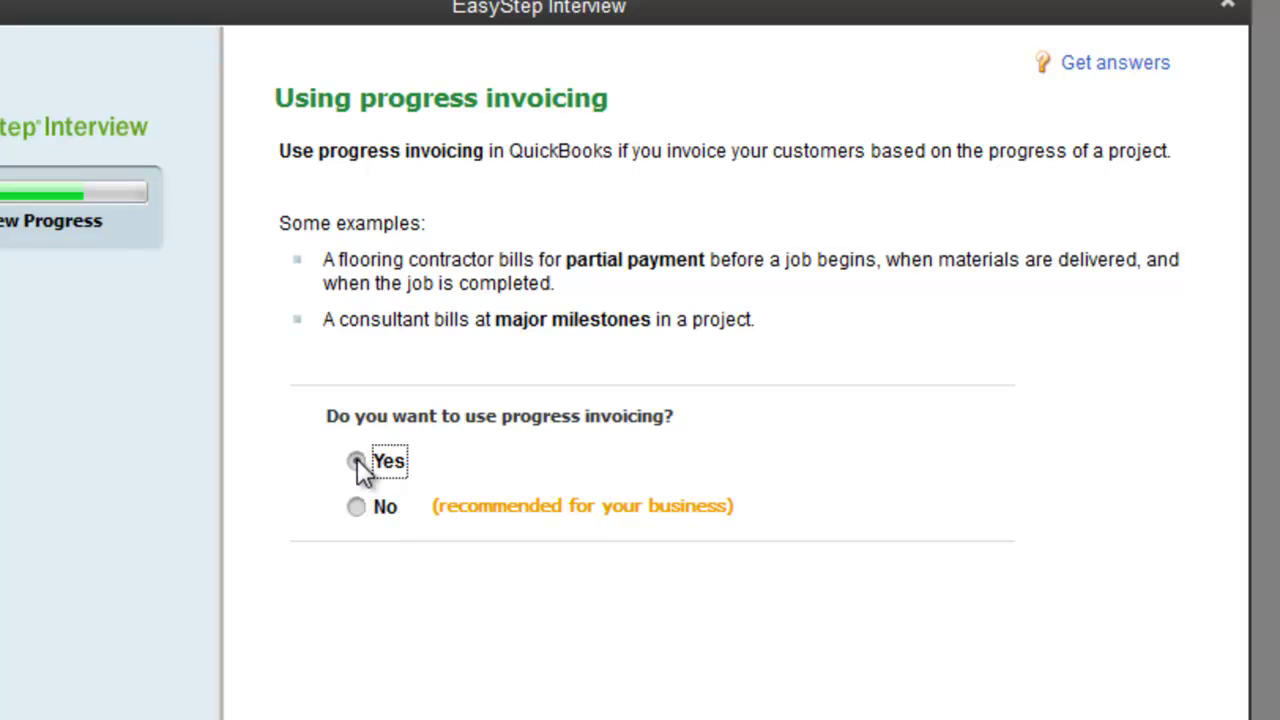
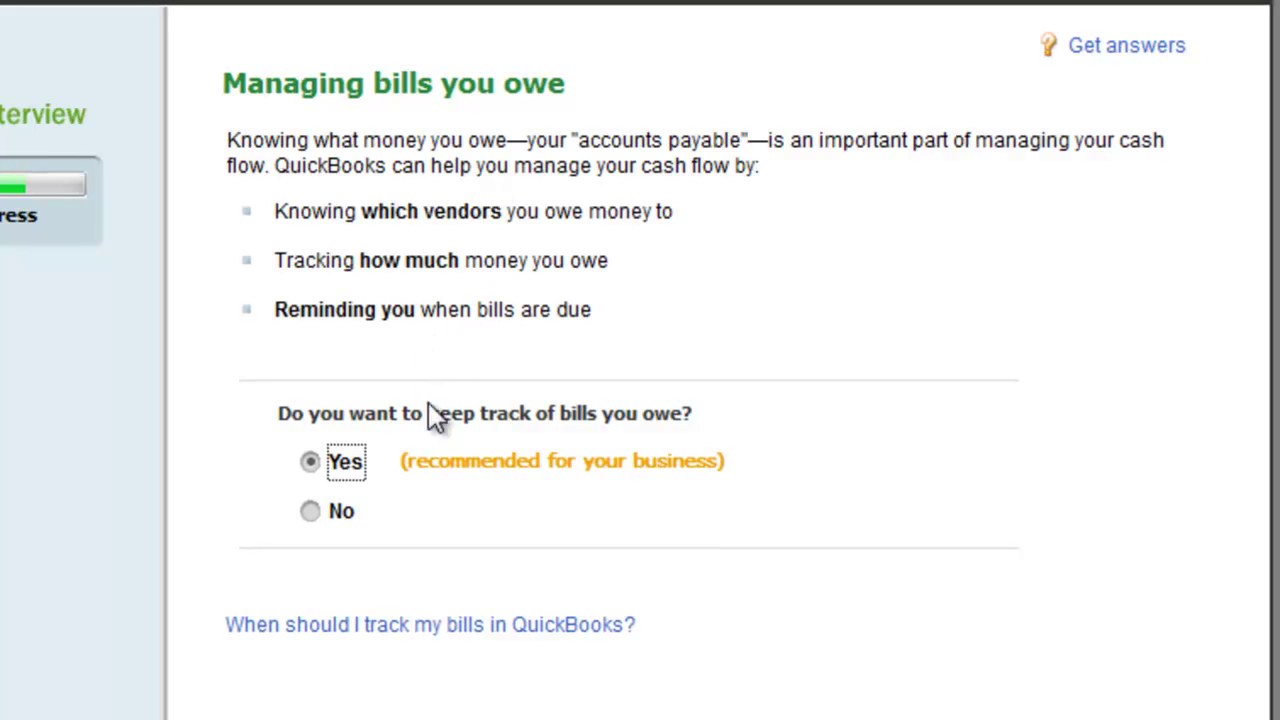
Keep bill tracking, answer Yes to tracking inventory, and continue to the time-tracking question.
{"action": "left_click", "coordinate": [1040, 665]}
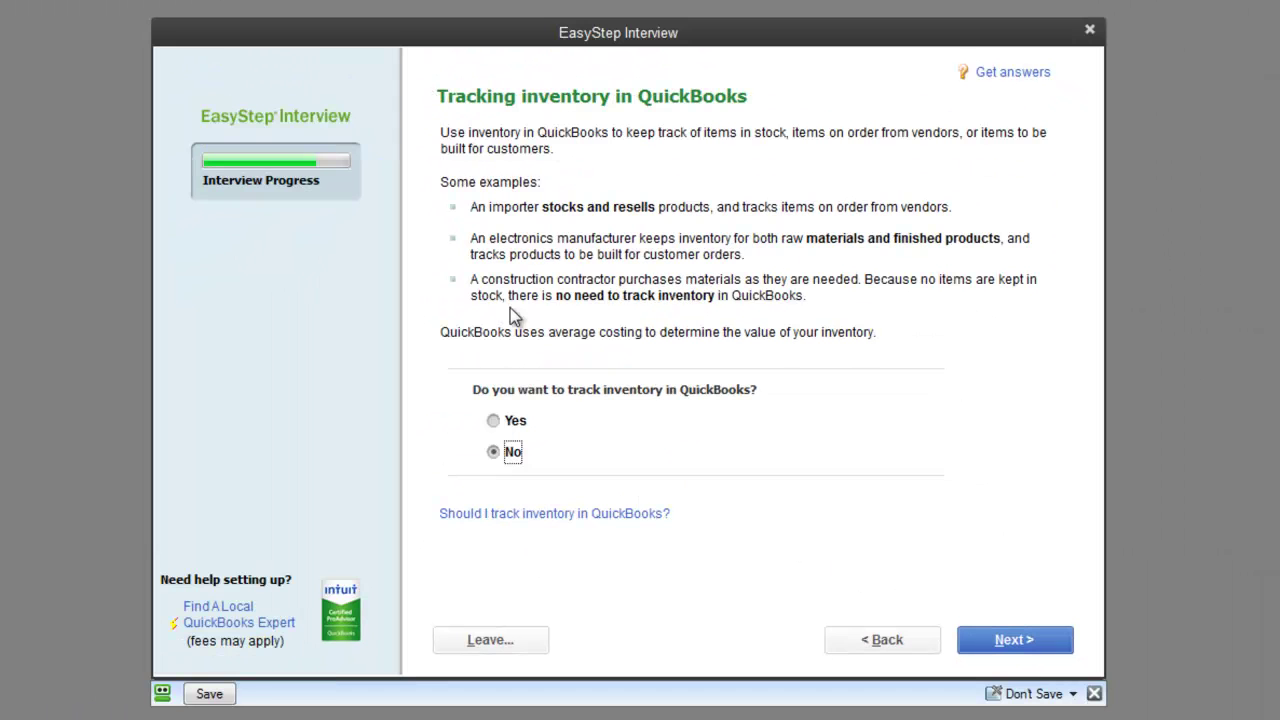
{"action": "left_click", "coordinate": [494, 421]}
{"action": "left_click", "coordinate": [1014, 640]}
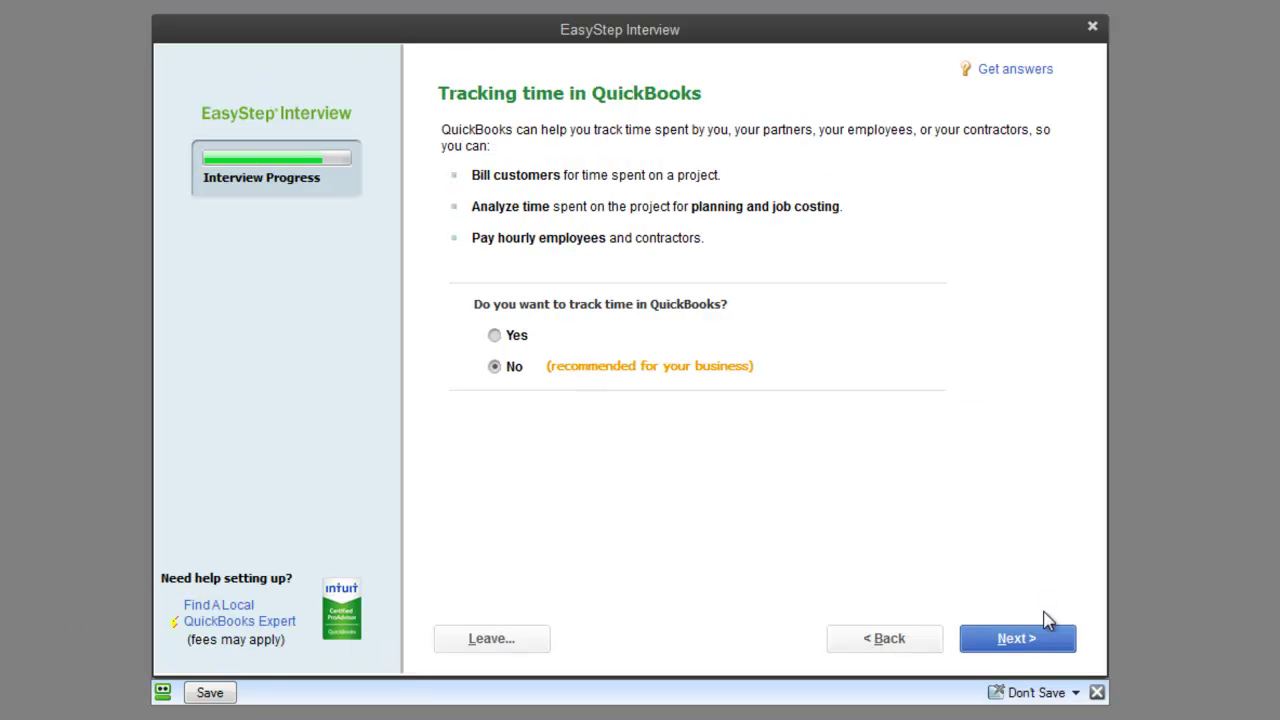
Skip time tracking, declare W-2 employees and 1099 contractors, and start tracking from the fiscal year's beginning.
{"action": "left_click", "coordinate": [1098, 702]}
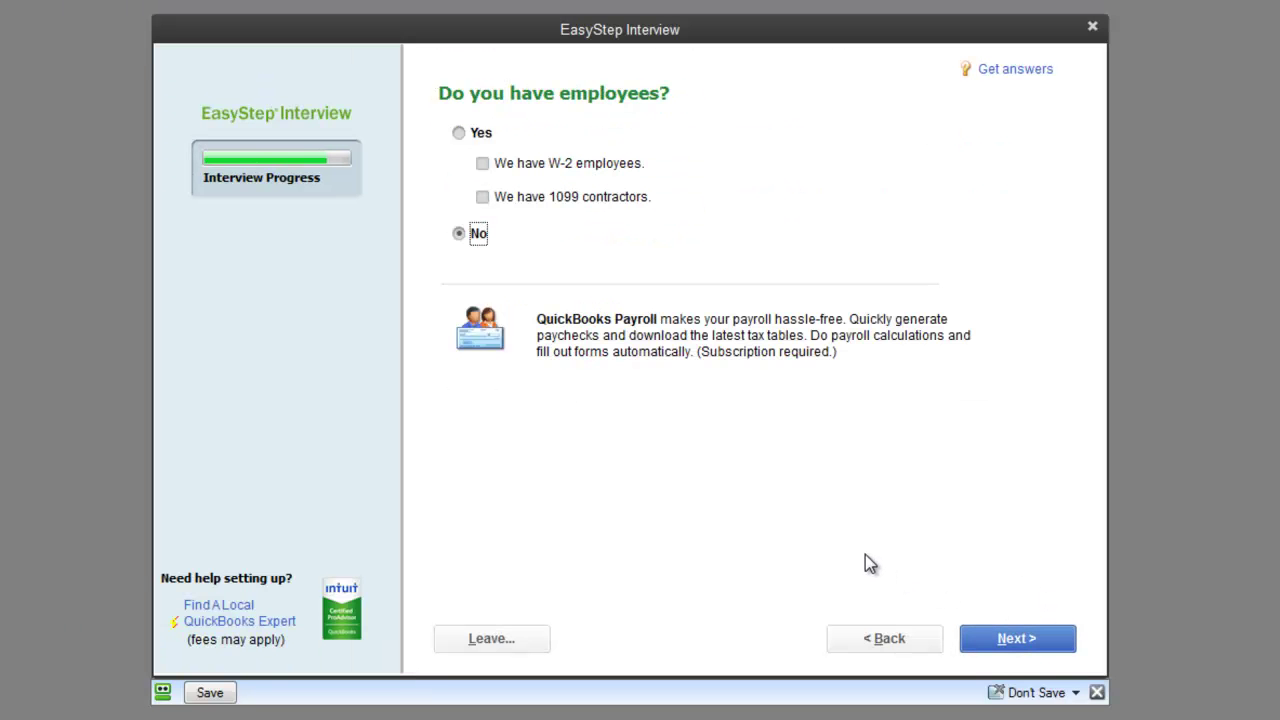
{"action": "left_click", "coordinate": [458, 132]}
{"action": "left_click", "coordinate": [482, 164]}
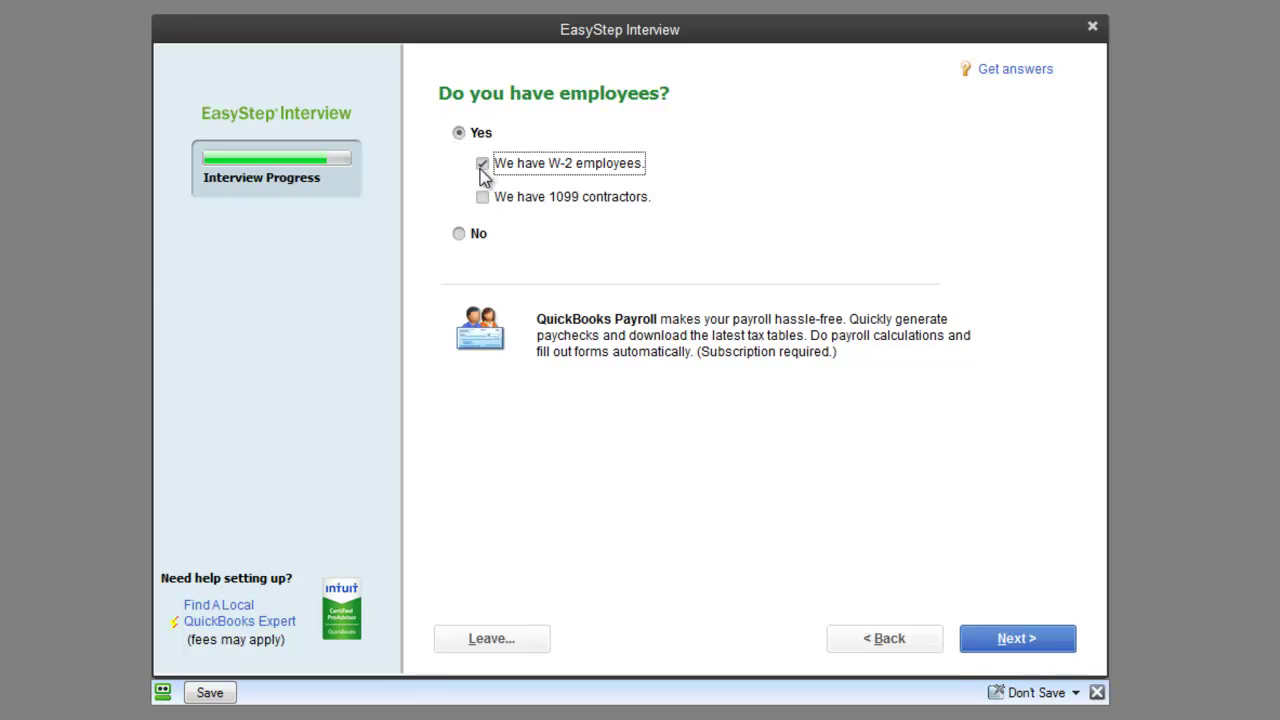
{"action": "left_click", "coordinate": [482, 197]}
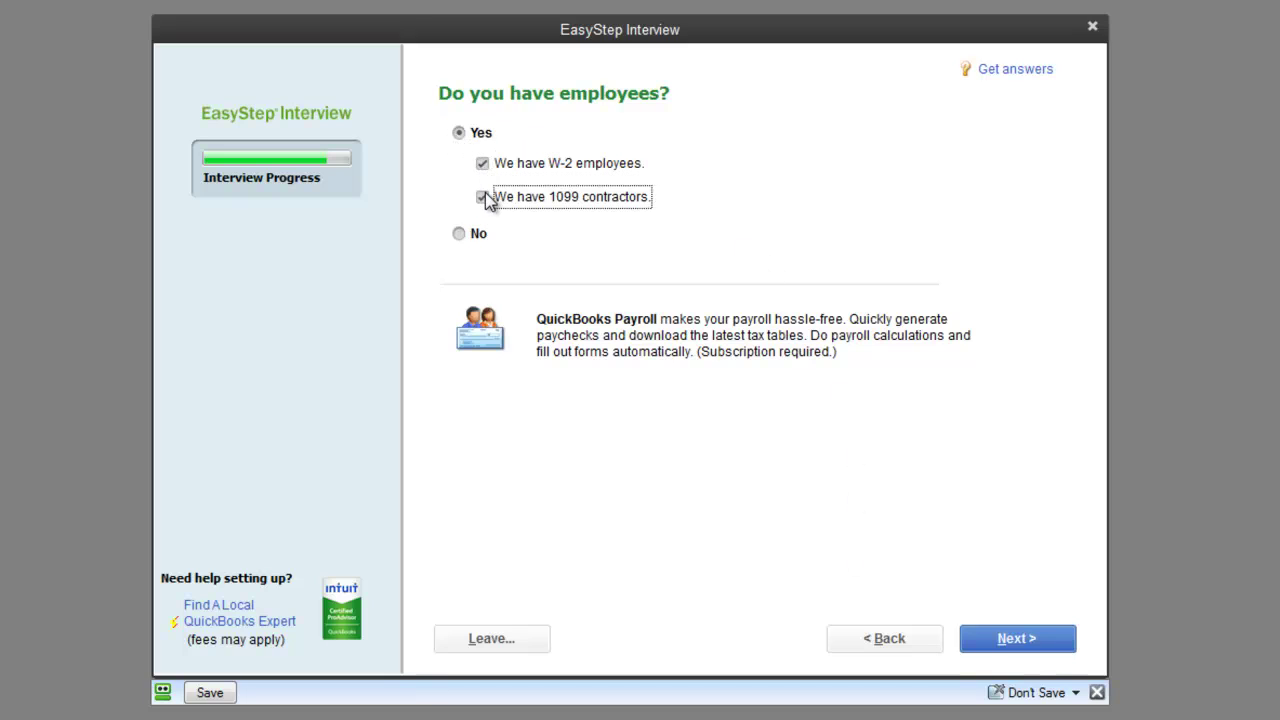
{"action": "left_click", "coordinate": [1058, 648]}
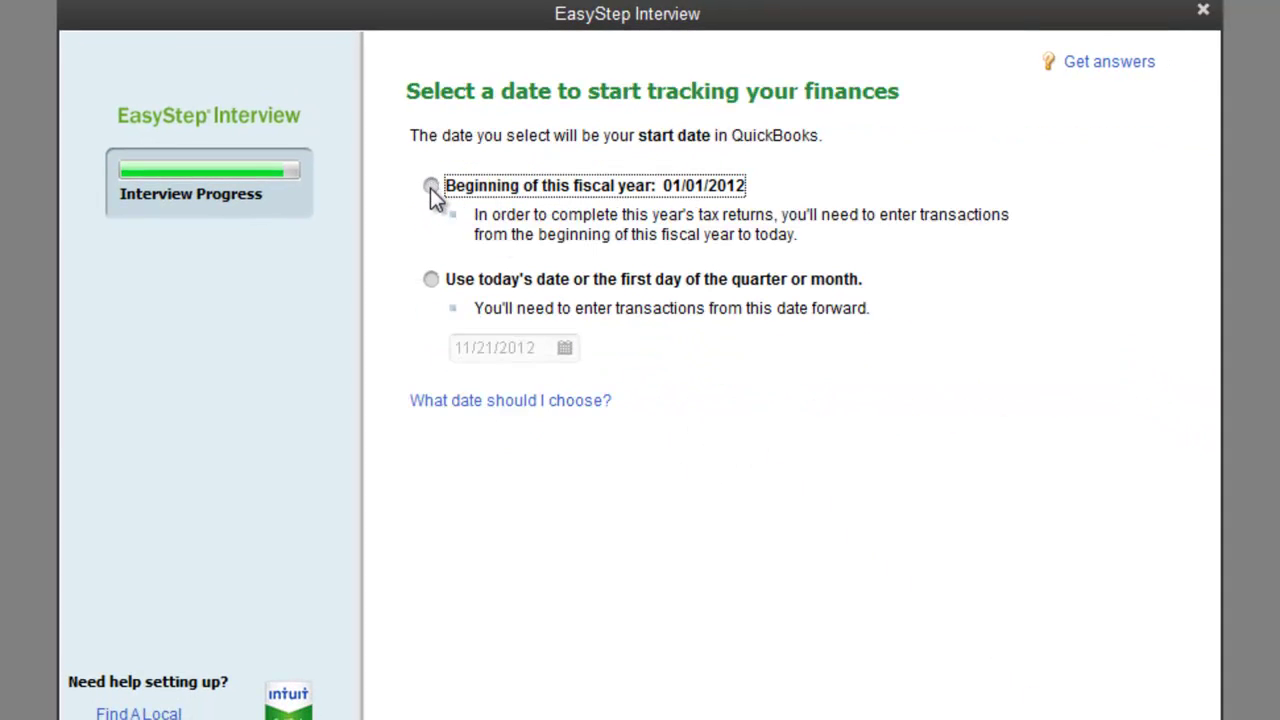
{"action": "left_click", "coordinate": [430, 188]}
{"action": "left_click", "coordinate": [962, 648]}
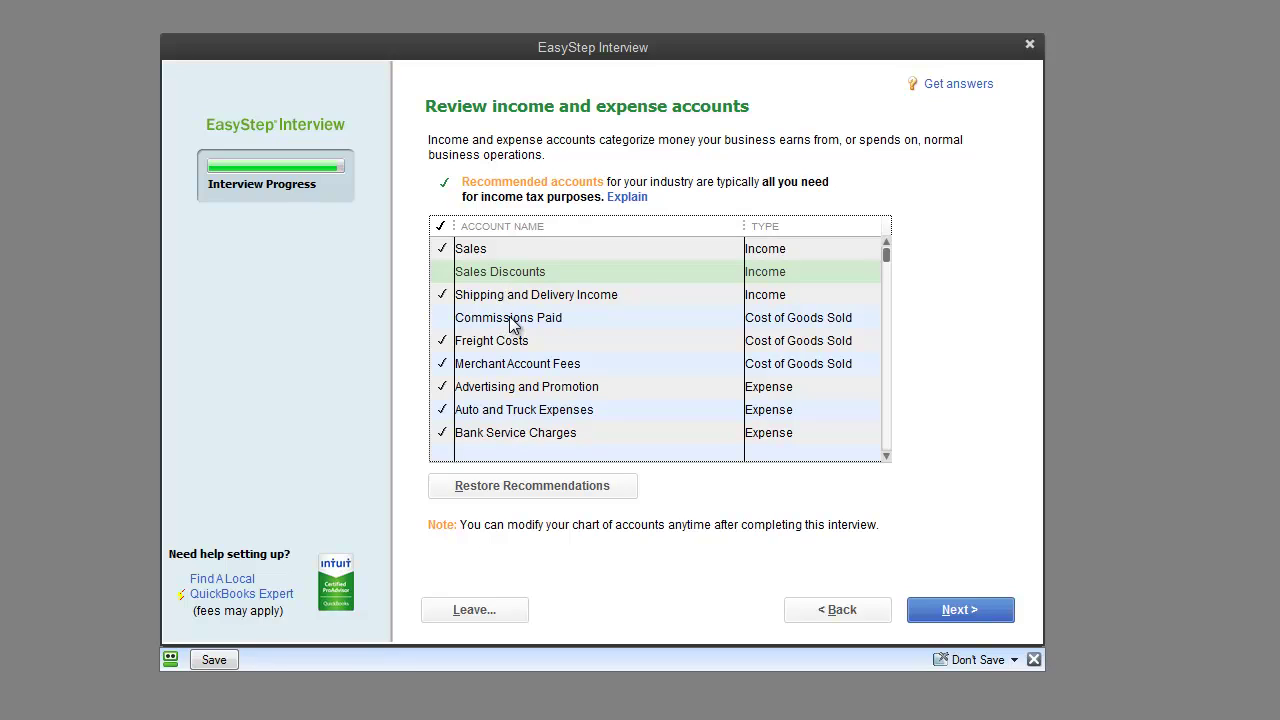
Toggle Commissions Paid on and back off, then scroll through the recommended income and expense accounts.
{"action": "left_click", "coordinate": [510, 320]}
{"action": "left_click", "coordinate": [444, 320]}
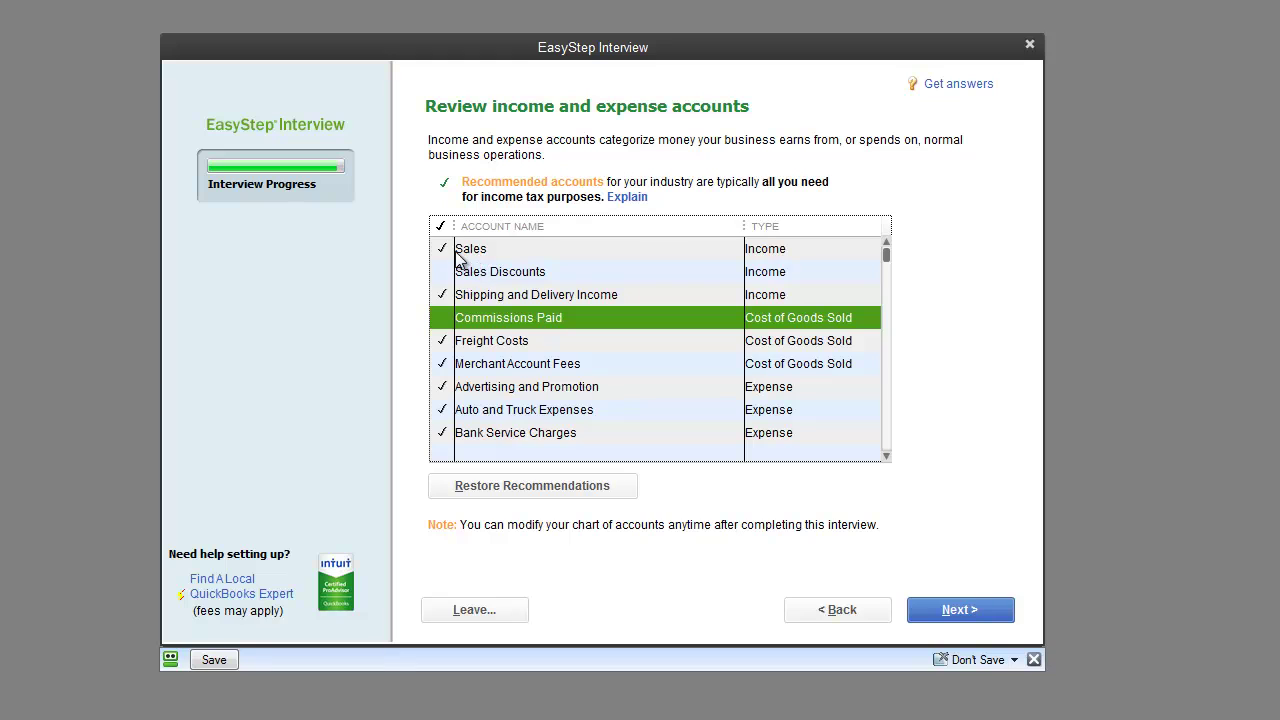
{"action": "scroll", "coordinate": [480, 337], "scroll_direction": "down", "scroll_amount": 6}
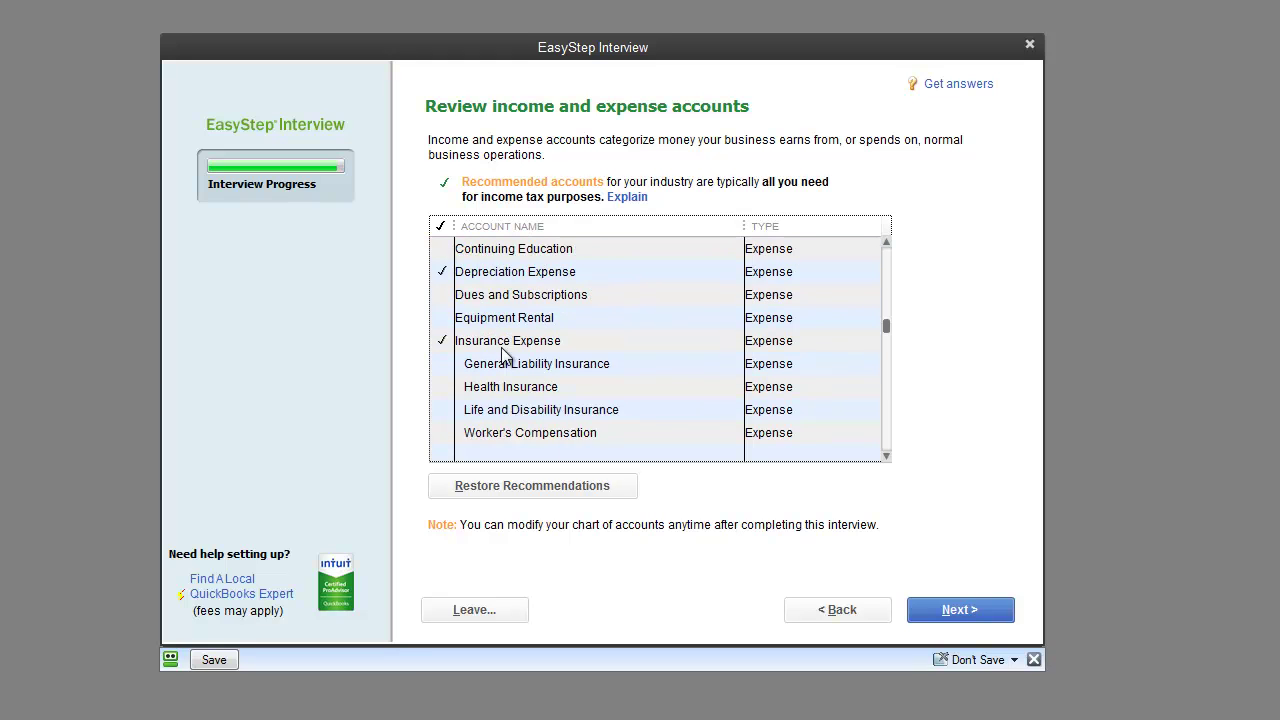
{"action": "scroll", "coordinate": [503, 358], "scroll_direction": "down", "scroll_amount": 5}
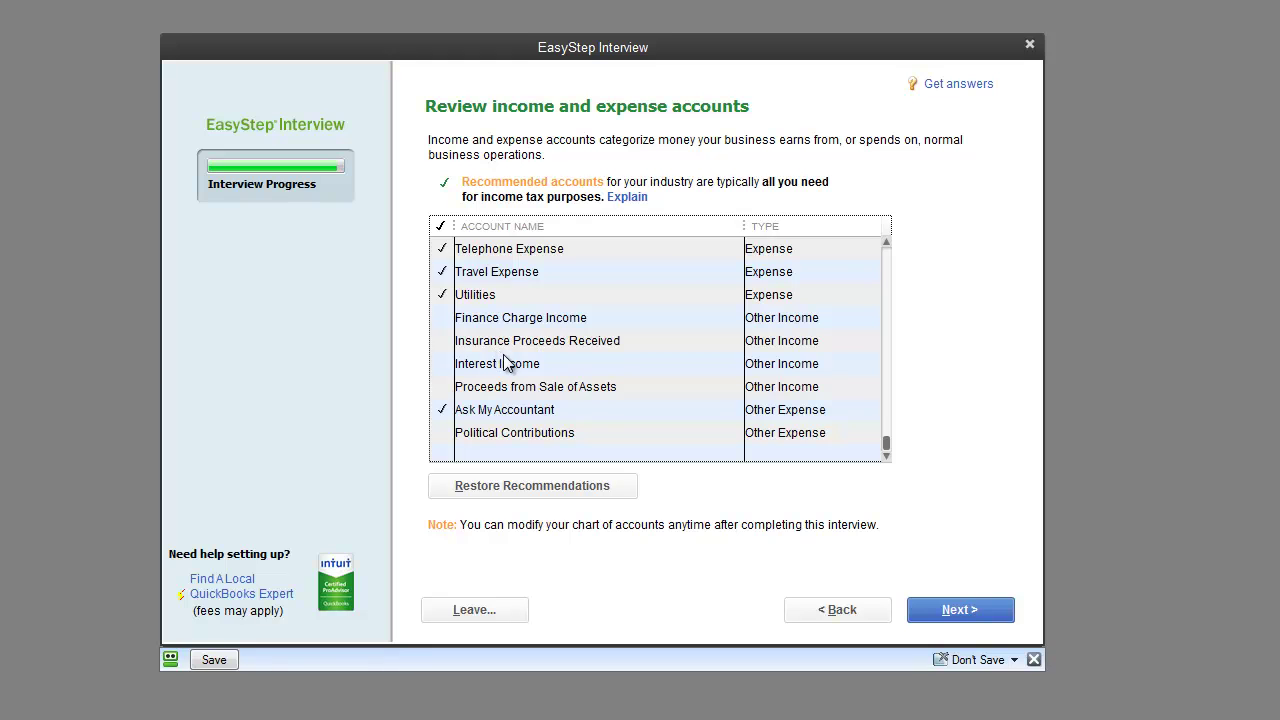
{"action": "scroll", "coordinate": [510, 368], "scroll_direction": "up", "scroll_amount": 7}
{"action": "scroll", "coordinate": [513, 370], "scroll_direction": "up", "scroll_amount": 4}
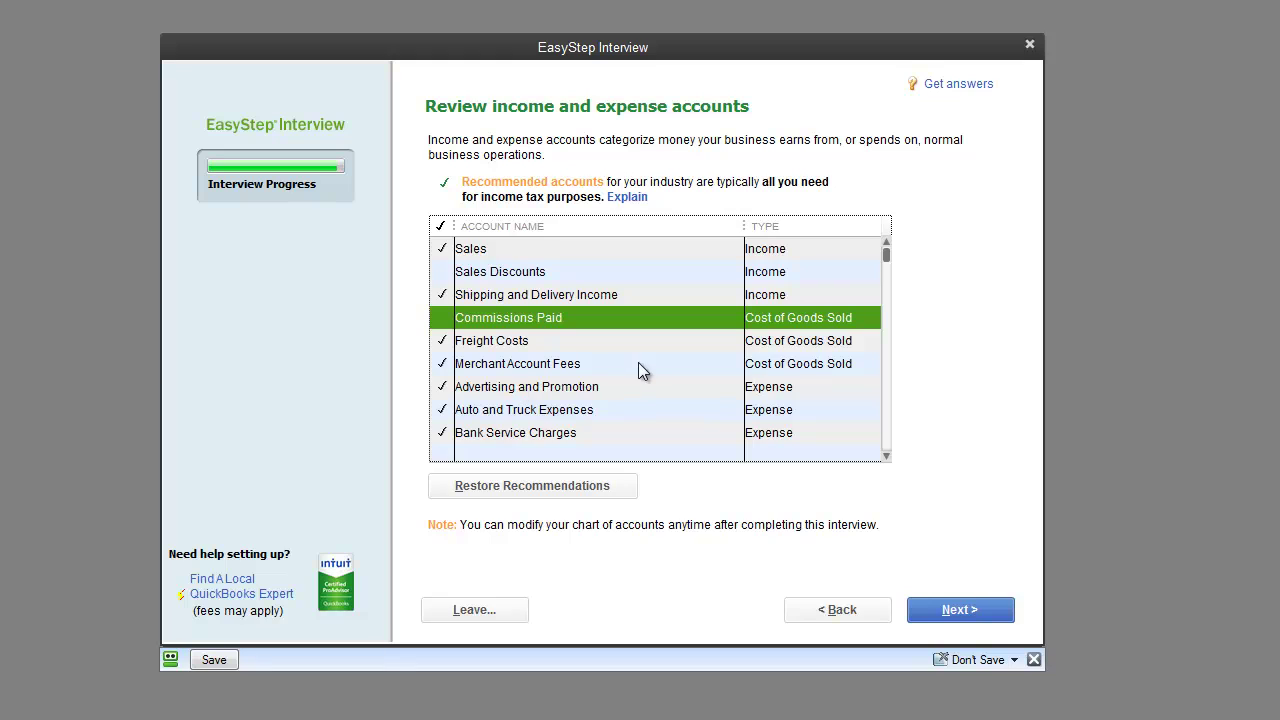
{"action": "scroll", "coordinate": [642, 337], "scroll_direction": "down", "scroll_amount": 2}
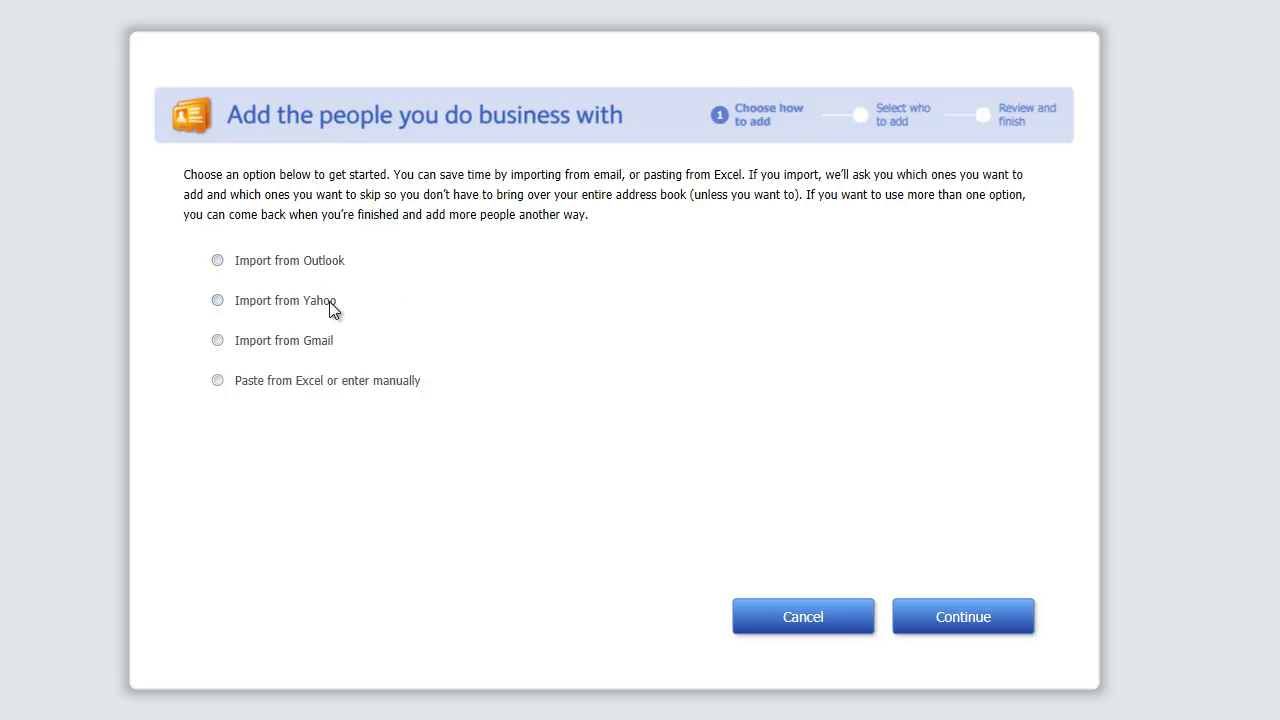
Choose 'Paste from Excel or enter manually' and continue to the empty contact table.
{"action": "left_click", "coordinate": [218, 381]}
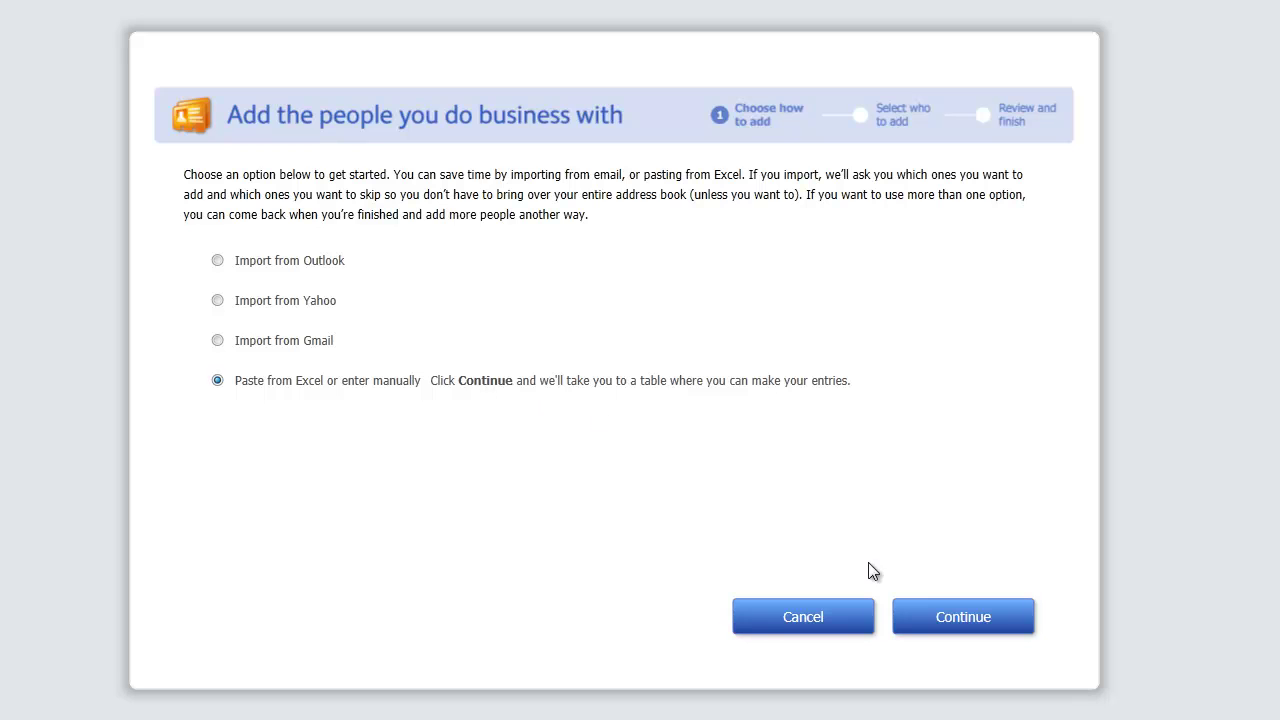
{"action": "left_click", "coordinate": [945, 616]}
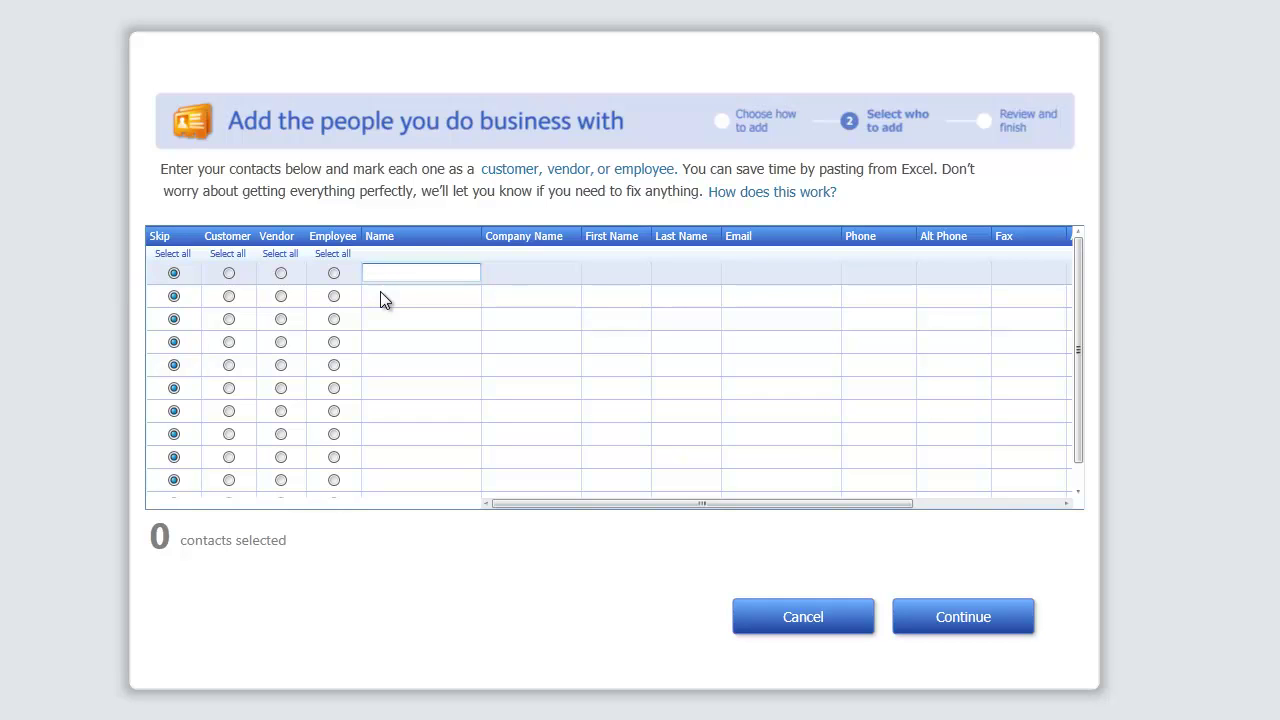
Paste customer Warehouse Direct, vendor Steel Bargain and an employee into the contact grid, checking its columns.
{"action": "key", "text": "ctrl+v"}
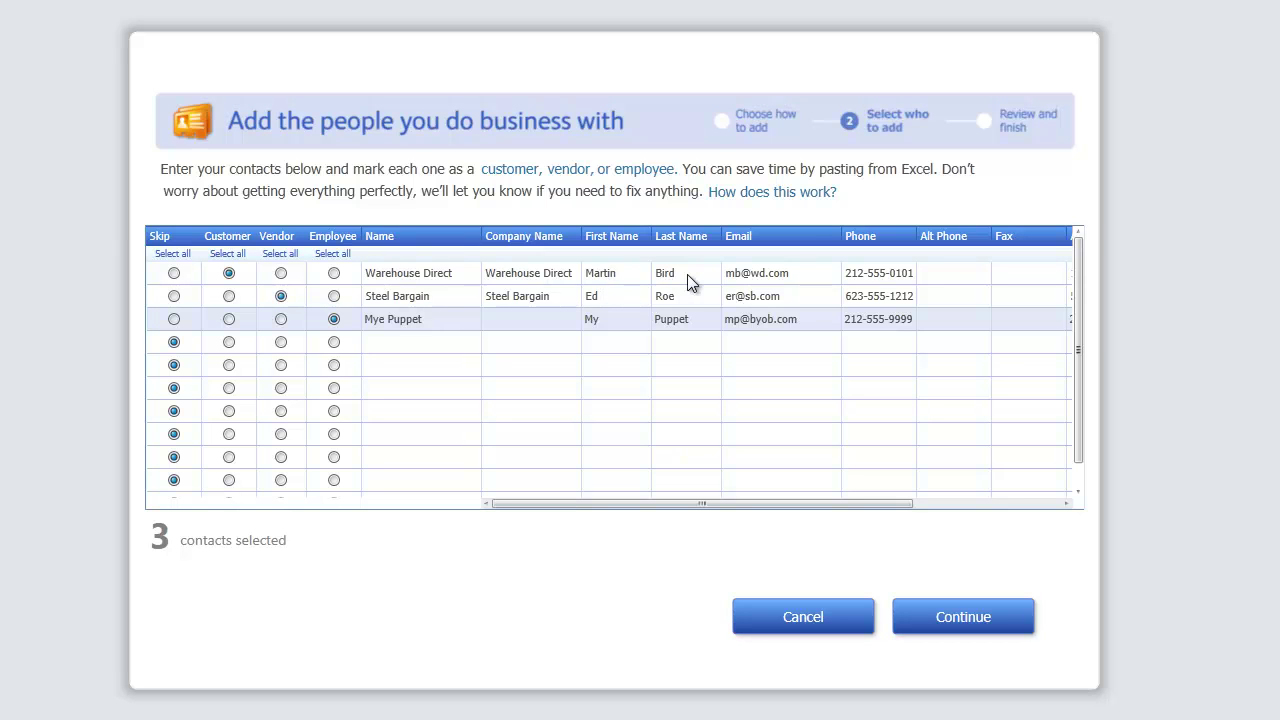
{"action": "left_click_drag", "start_coordinate": [778, 503], "coordinate": [986, 505]}
{"action": "left_click_drag", "start_coordinate": [885, 508], "coordinate": [1040, 509]}
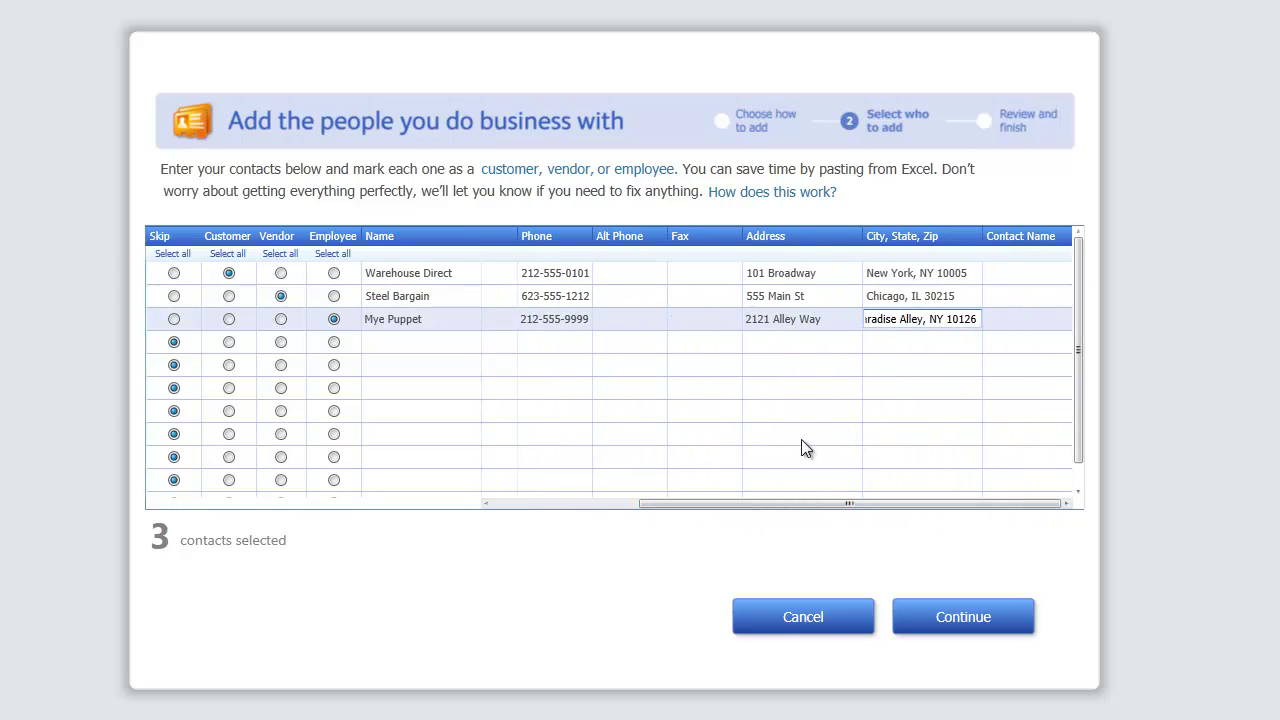
{"action": "left_click_drag", "start_coordinate": [720, 503], "coordinate": [447, 497]}
{"action": "mouse_move", "coordinate": [275, 257]}
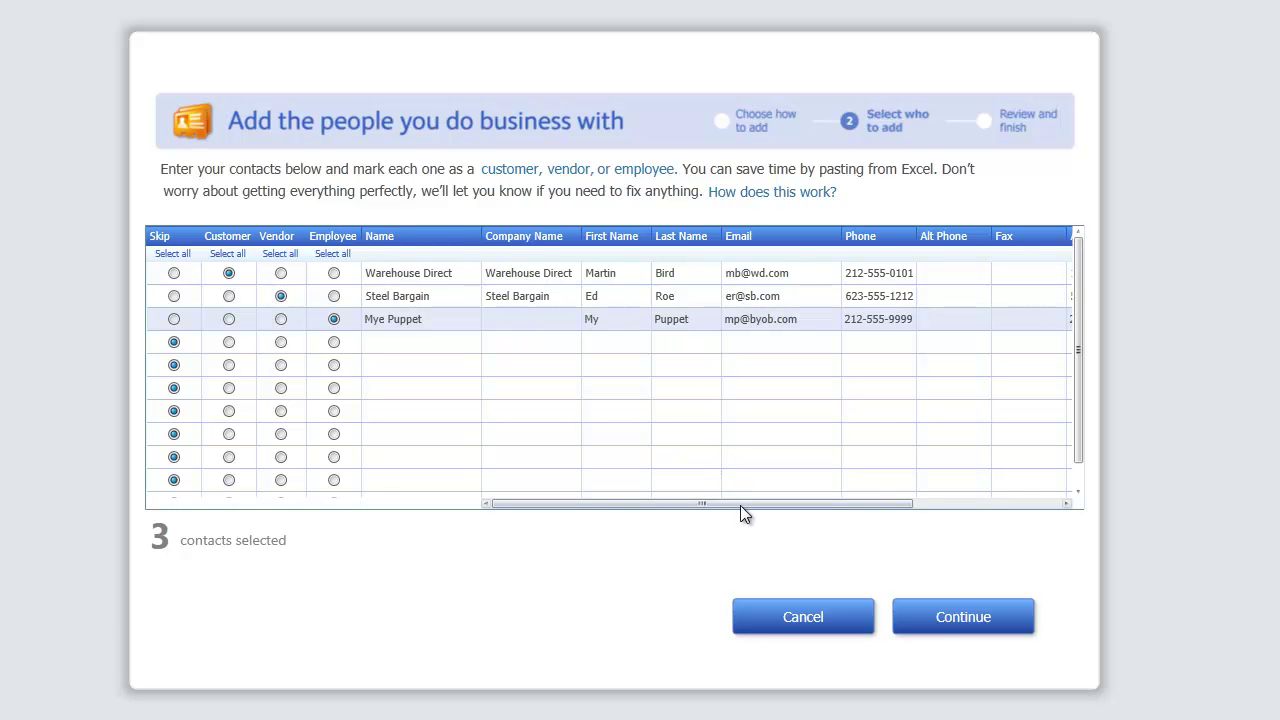
{"action": "left_click_drag", "start_coordinate": [740, 505], "coordinate": [657, 488]}
Correct the employee's first name with an added 'e' and continue to the review.
{"action": "left_click", "coordinate": [612, 321]}
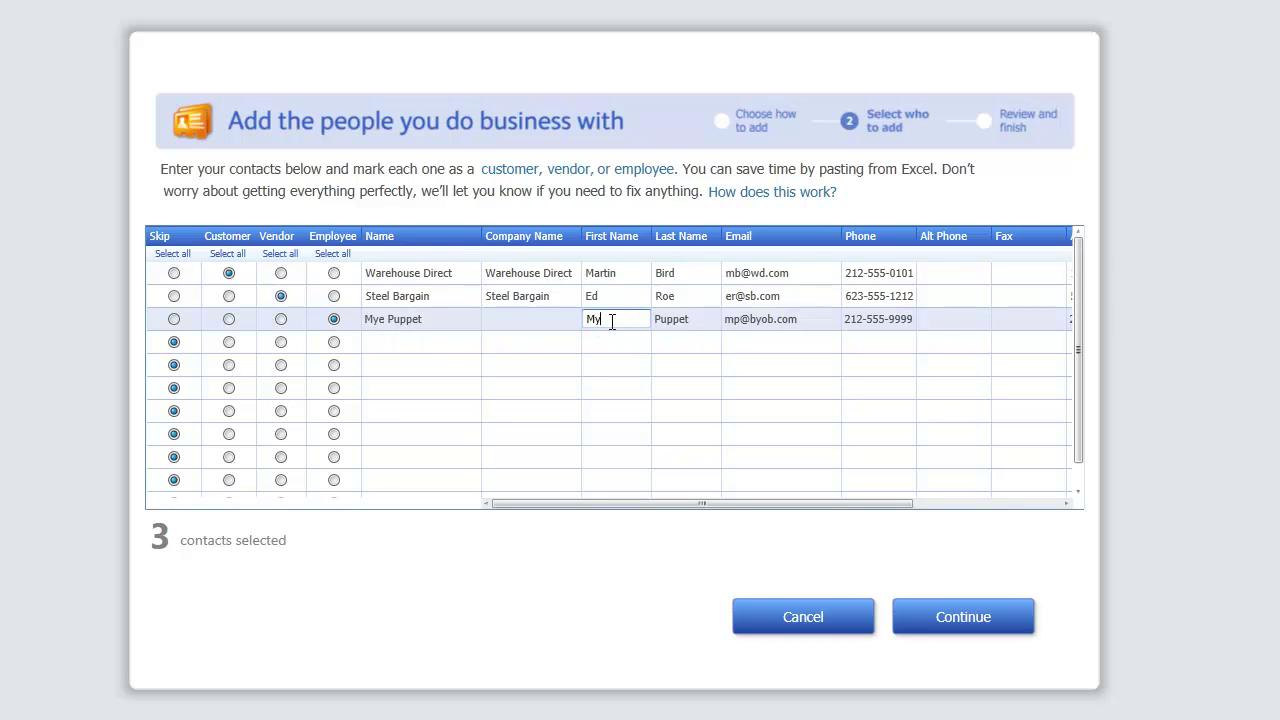
{"action": "type", "text": "e"}
{"action": "left_click_drag", "start_coordinate": [684, 502], "coordinate": [520, 506]}
{"action": "left_click", "coordinate": [961, 617]}
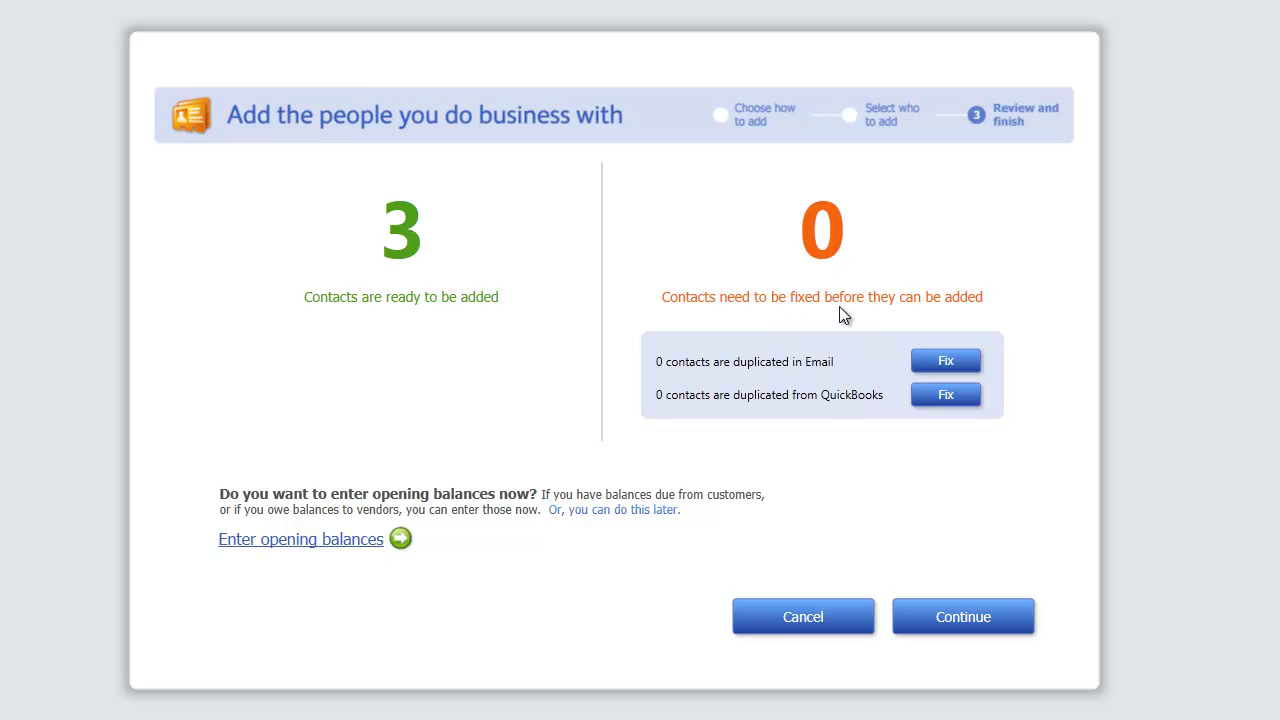
Add the three reviewed contacts and start adding the products and services you sell.
{"action": "left_click", "coordinate": [963, 620]}
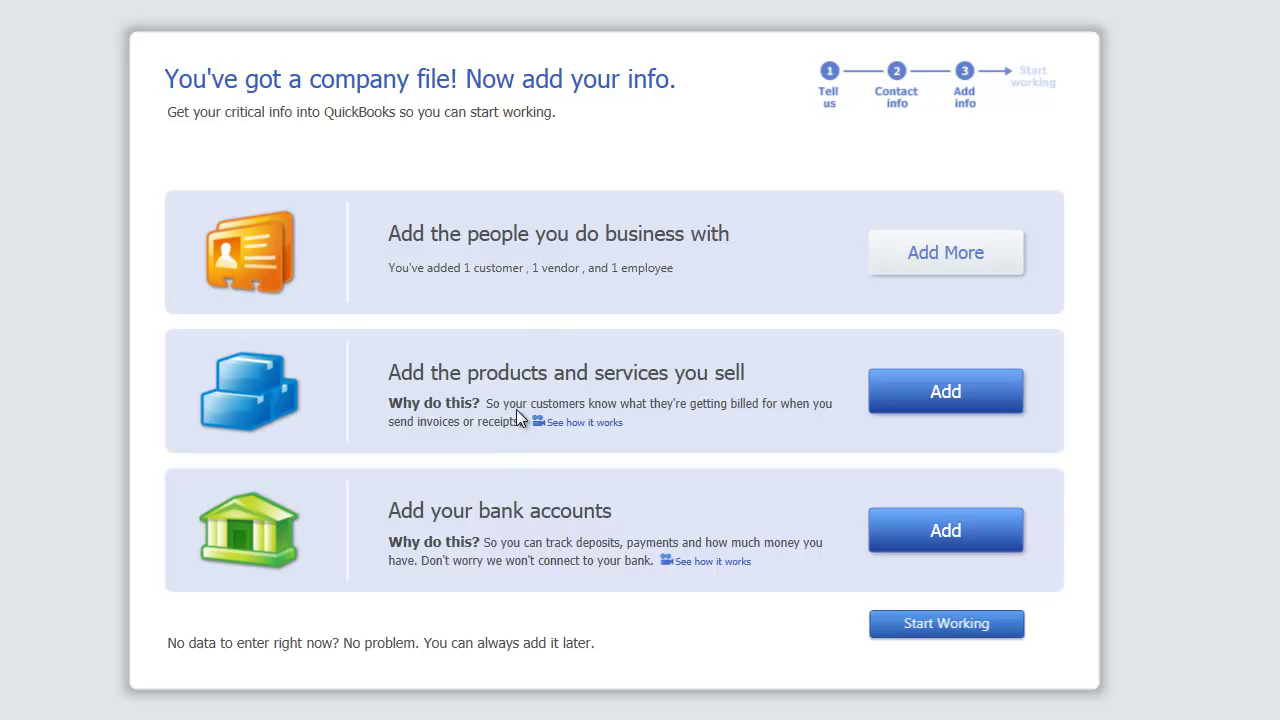
{"action": "left_click", "coordinate": [940, 391]}
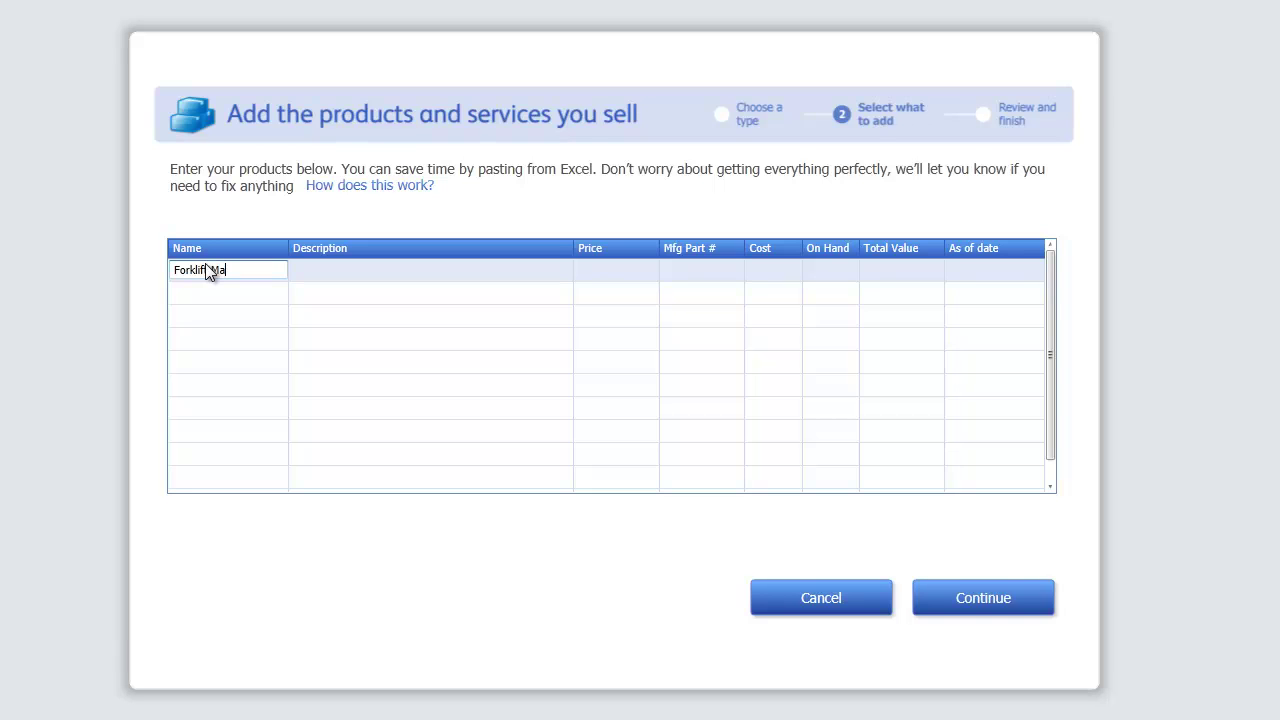
Finish the item name 'Forklift Mama Jama' and describe it as 'Big Whopper Forklift'.
{"action": "type", "text": "ma Jama"}
{"action": "key", "text": "Tab"}
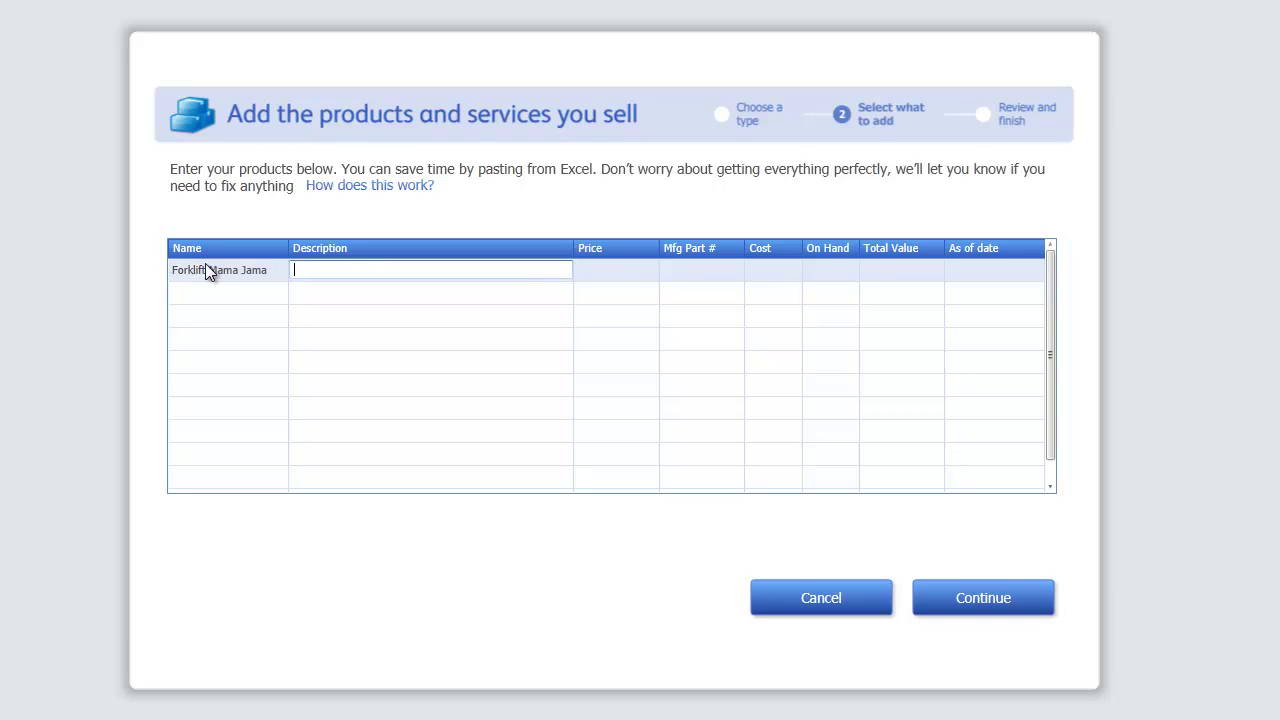
{"action": "type", "text": "Big Whopper Forklift"}
{"action": "key", "text": "Tab"}
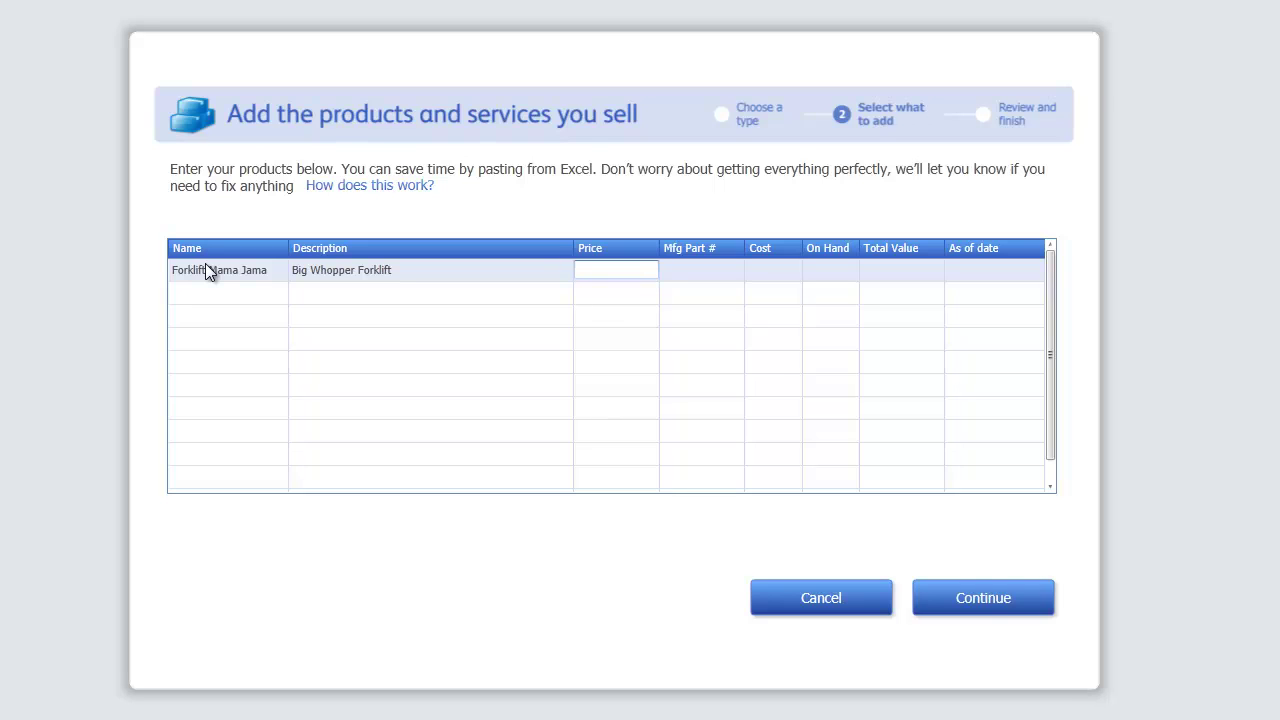
Leave price blank, enter part number aaaa, cost 15,750.00 and 3 on hand, then finish the item.
{"action": "key", "text": "Tab"}
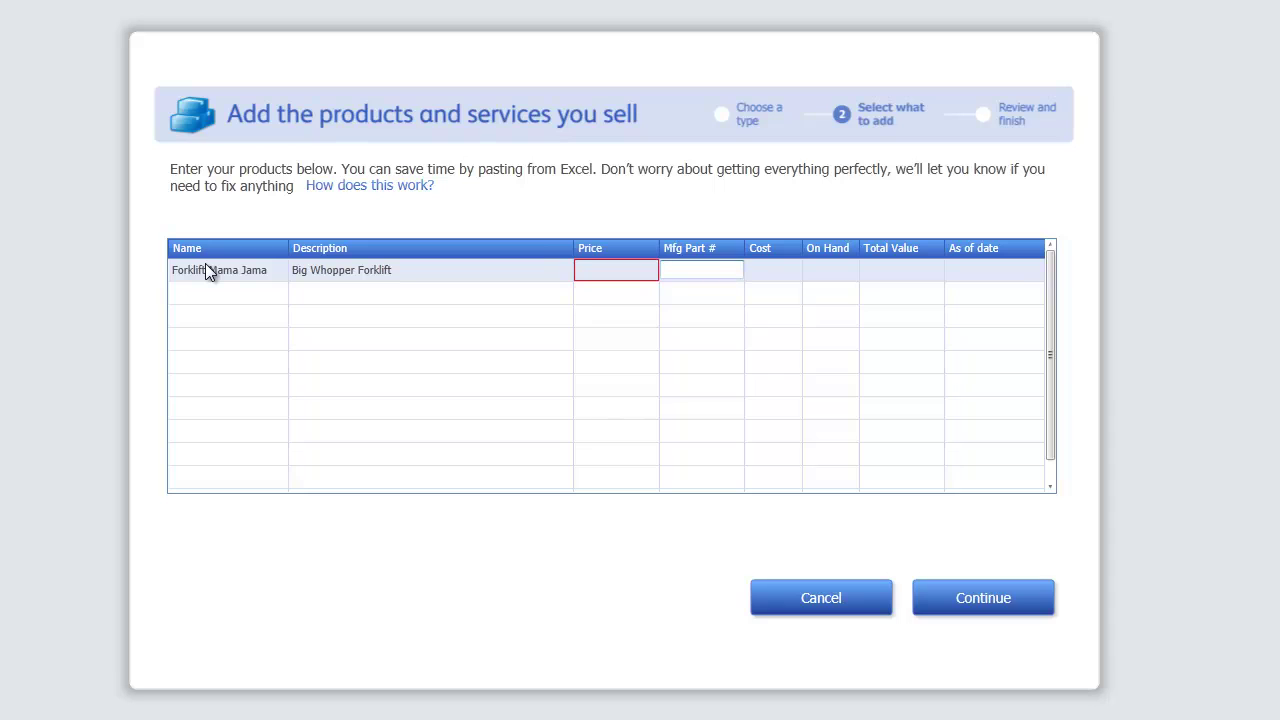
{"action": "type", "text": "aaaa"}
{"action": "key", "text": "Tab"}
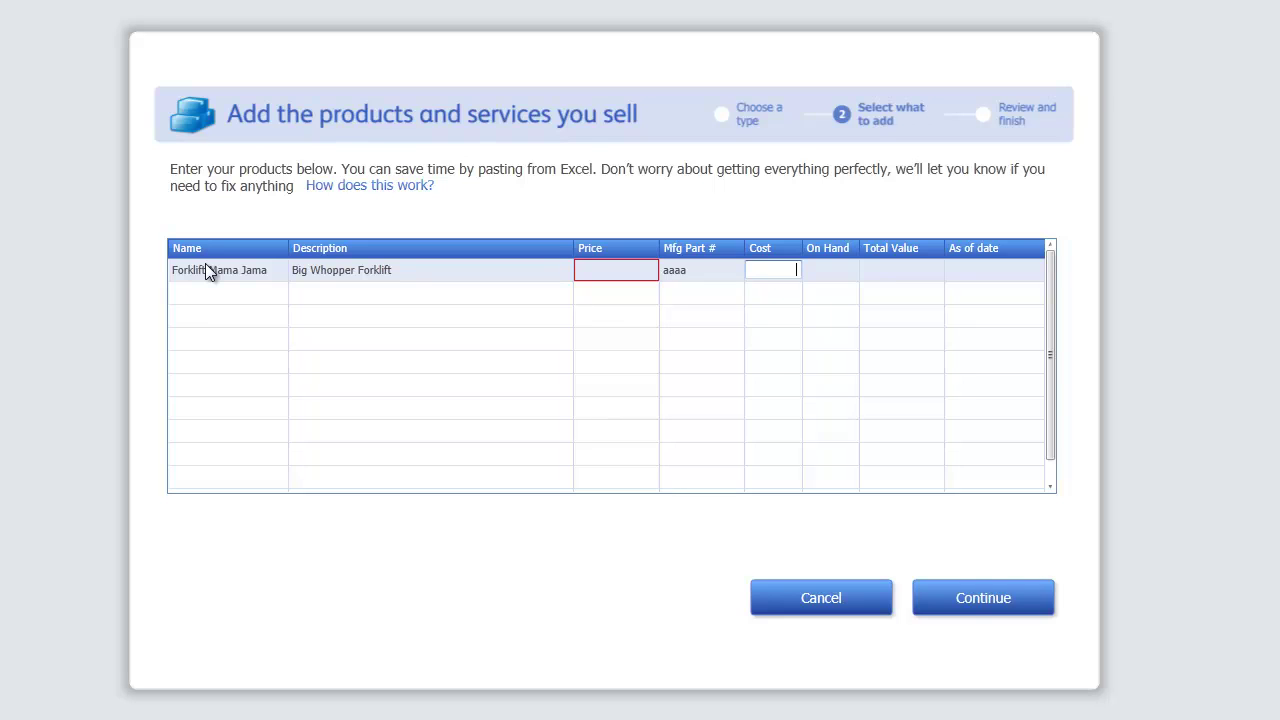
{"action": "type", "text": "15,"}
{"action": "type", "text": "750"}
{"action": "key", "text": "Tab"}
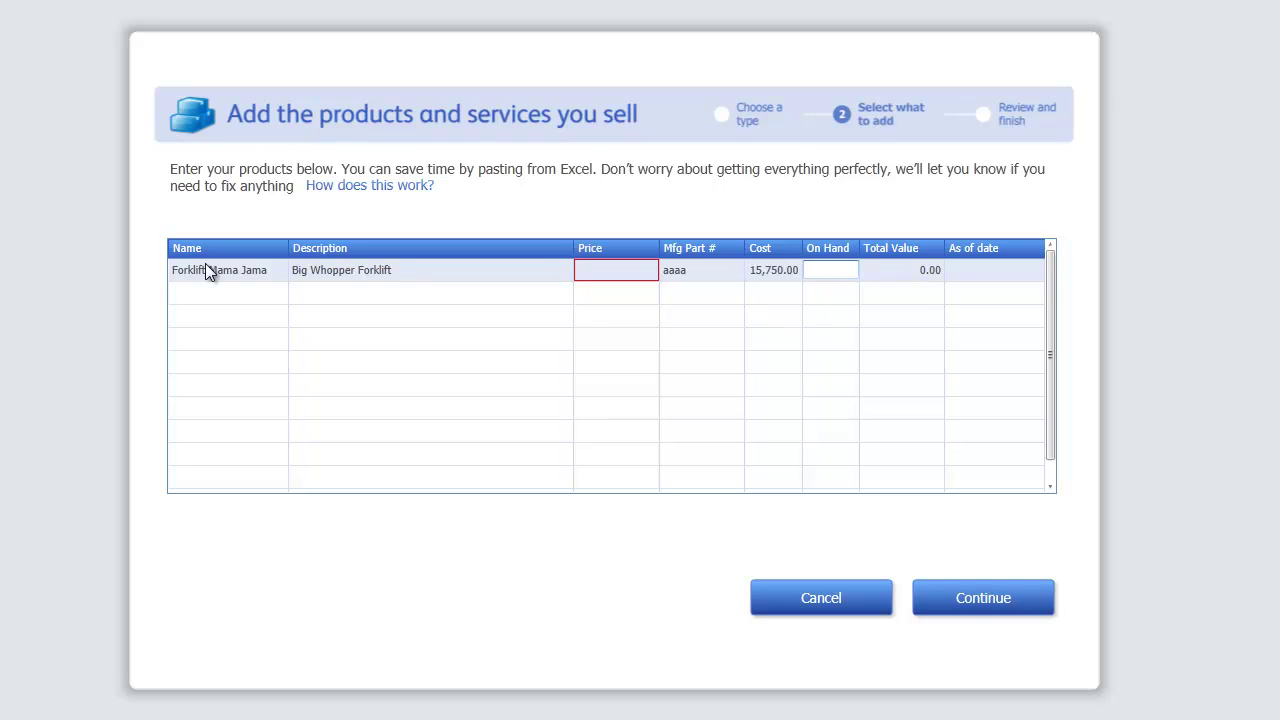
{"action": "type", "text": "3"}
{"action": "key", "text": "Tab"}
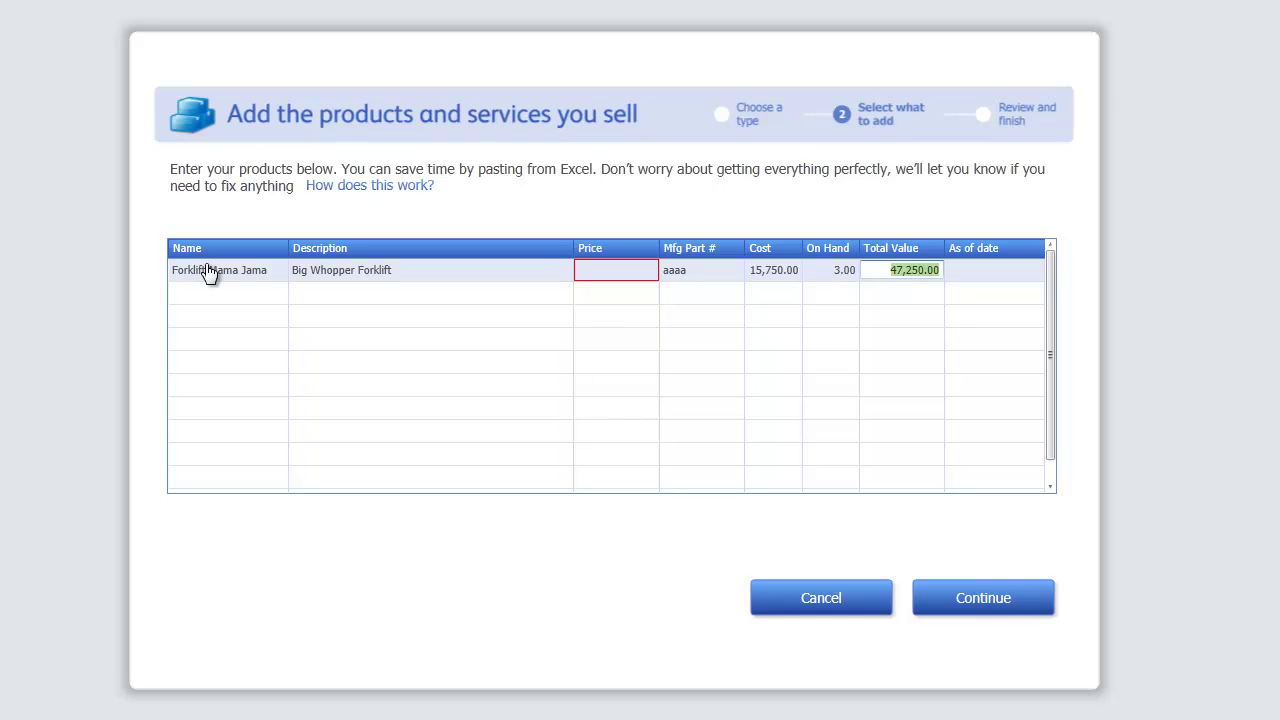
{"action": "key", "text": "Return"}
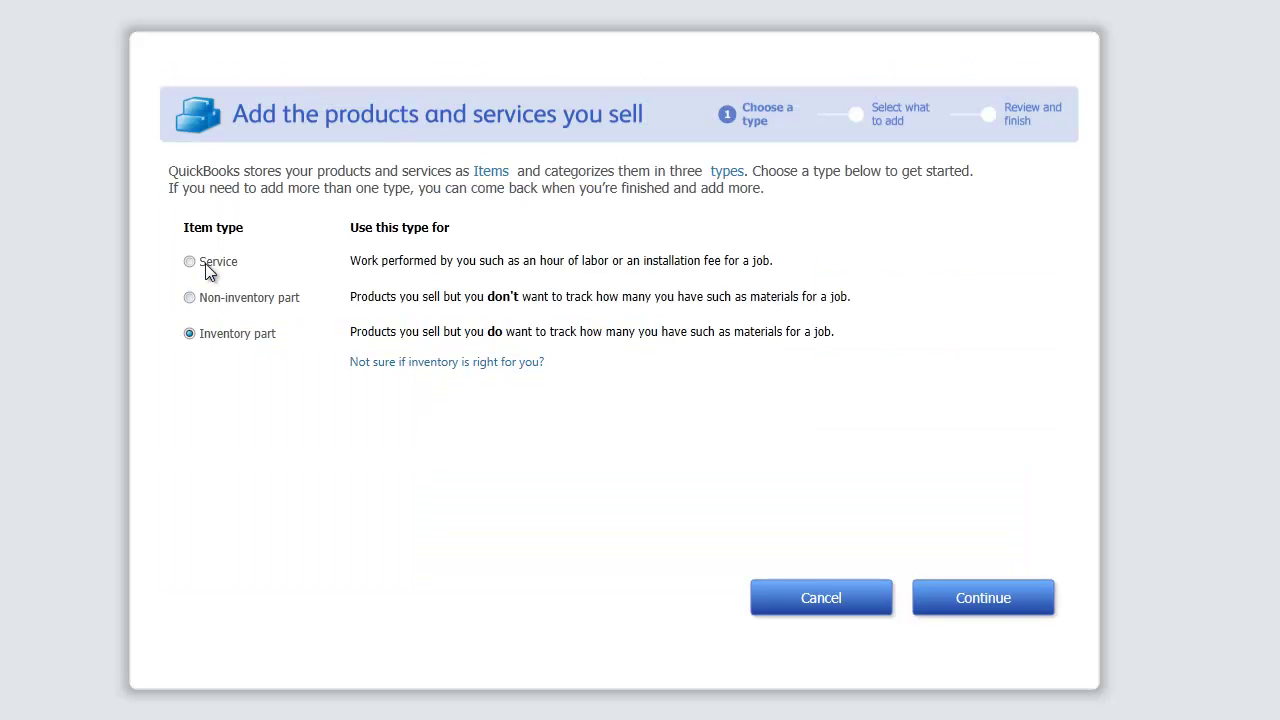
Switch to service items and add Engine Service, described as 'Engine Service on Forklifts'.
{"action": "left_click", "coordinate": [208, 270]}
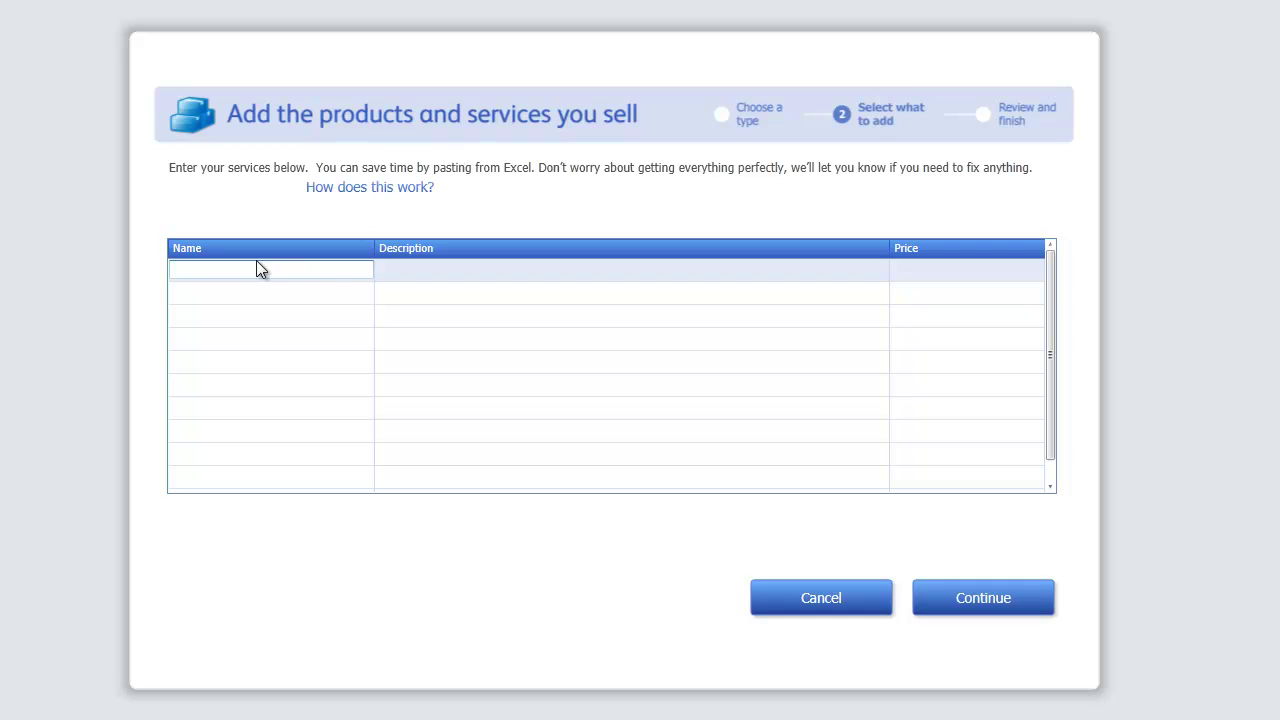
{"action": "type", "text": "Engine Service"}
{"action": "key", "text": "Tab"}
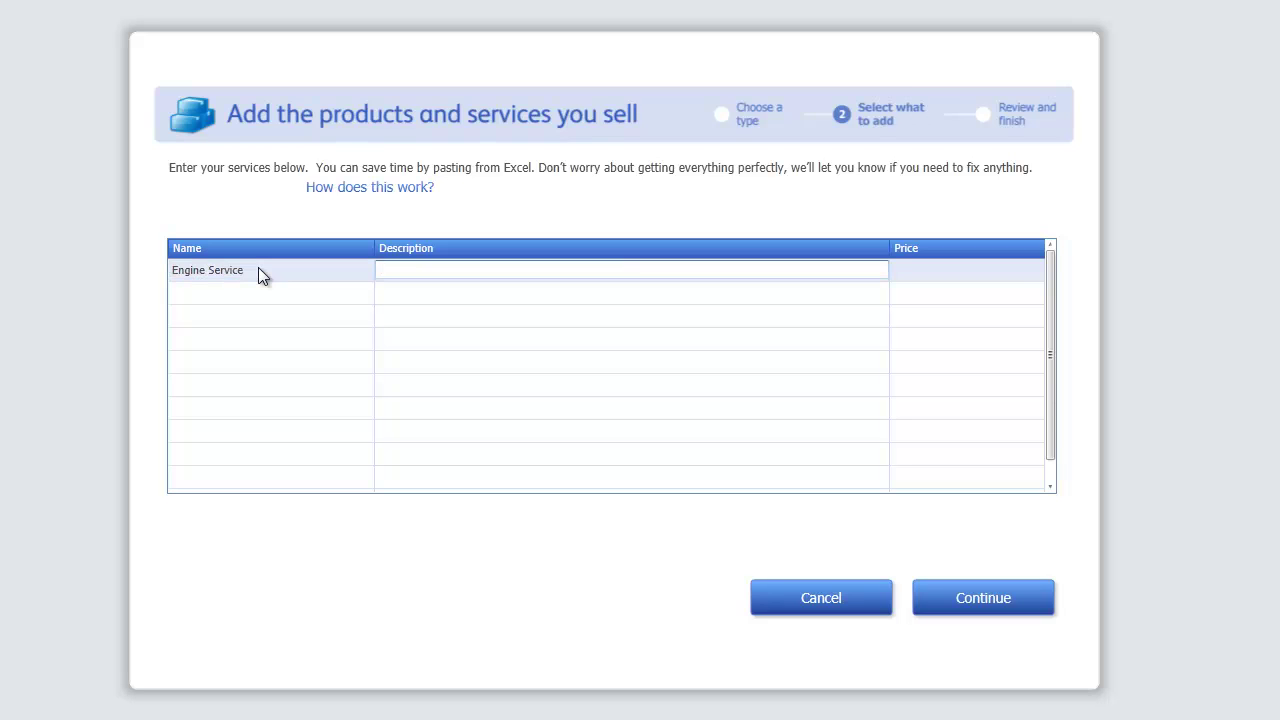
{"action": "type", "text": "Engin"}
{"action": "type", "text": "e Service on Forklifts"}
{"action": "key", "text": "Tab"}
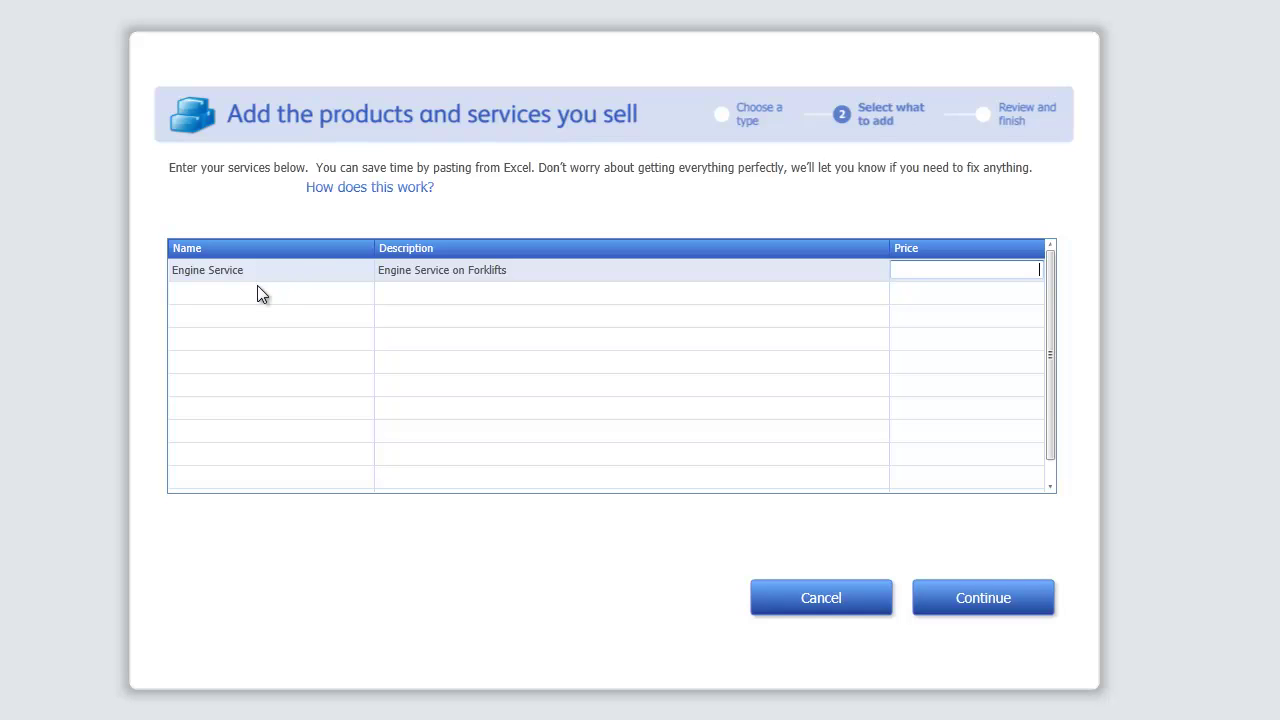
Add Body Service in the next row, described as 'Body Service on Forklifts'.
{"action": "left_click", "coordinate": [257, 287]}
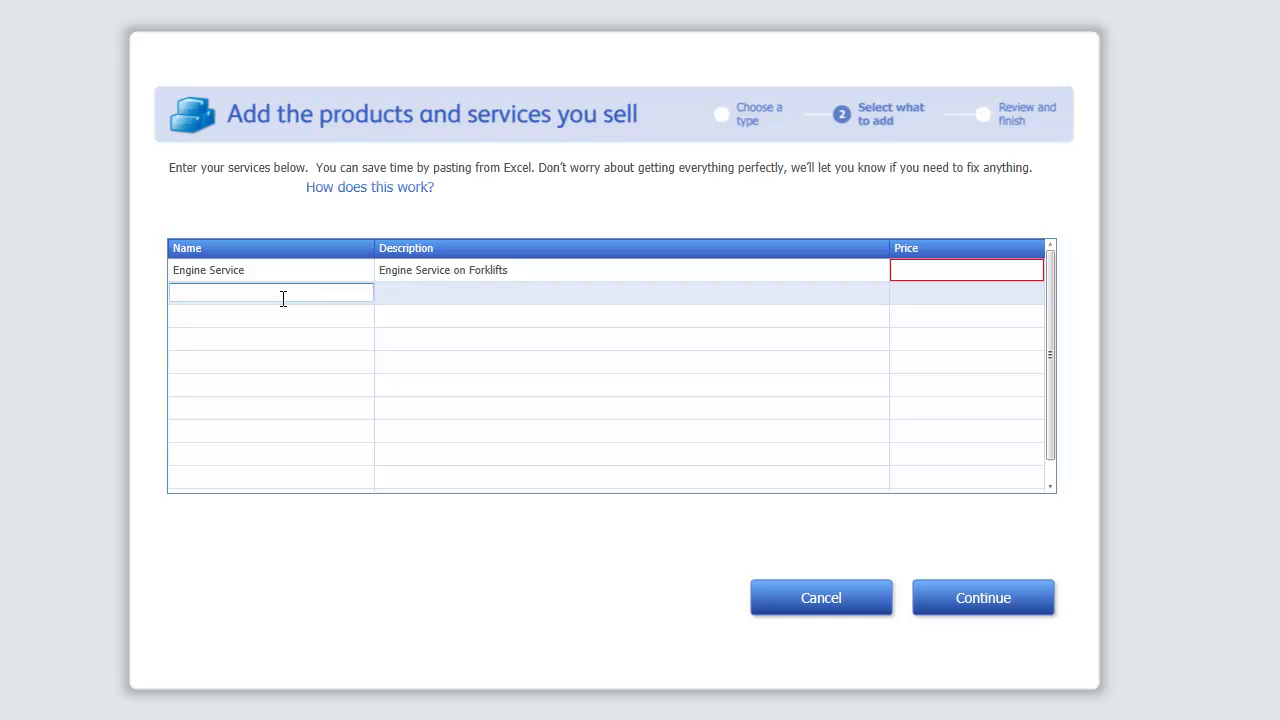
{"action": "type", "text": "Body Service"}
{"action": "key", "text": "Tab"}
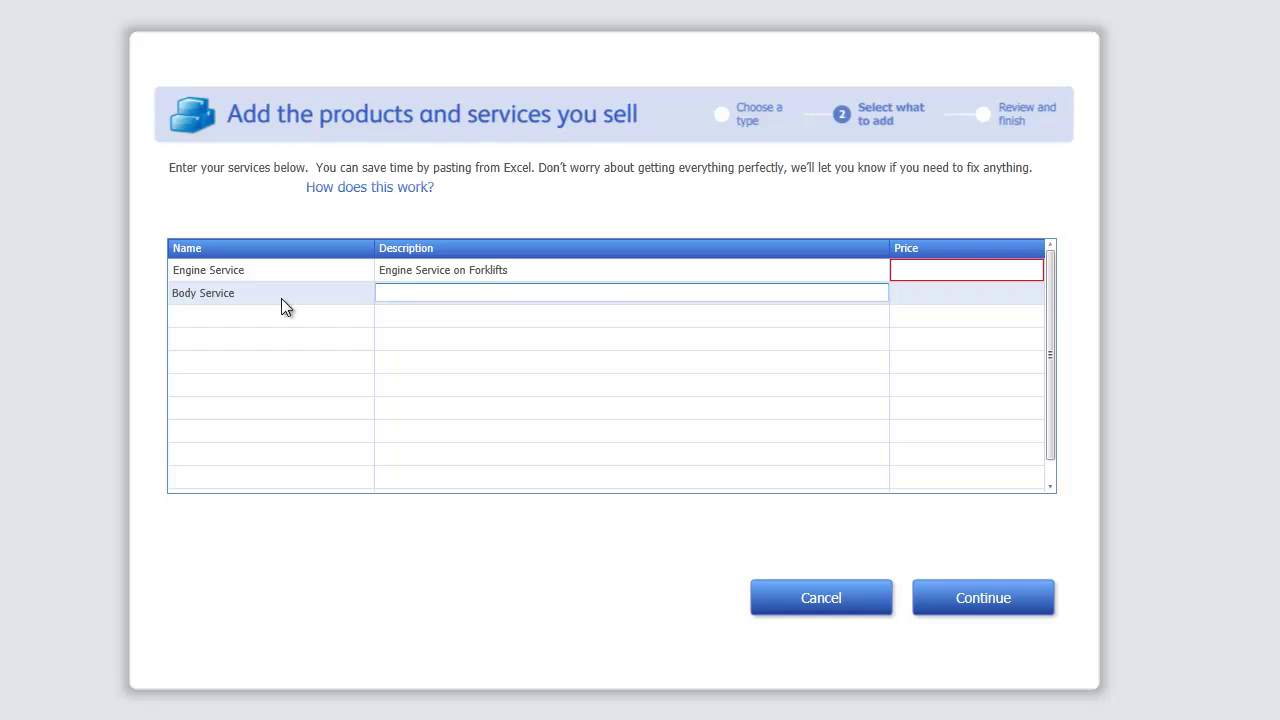
{"action": "type", "text": "Body Service on Forklifts"}
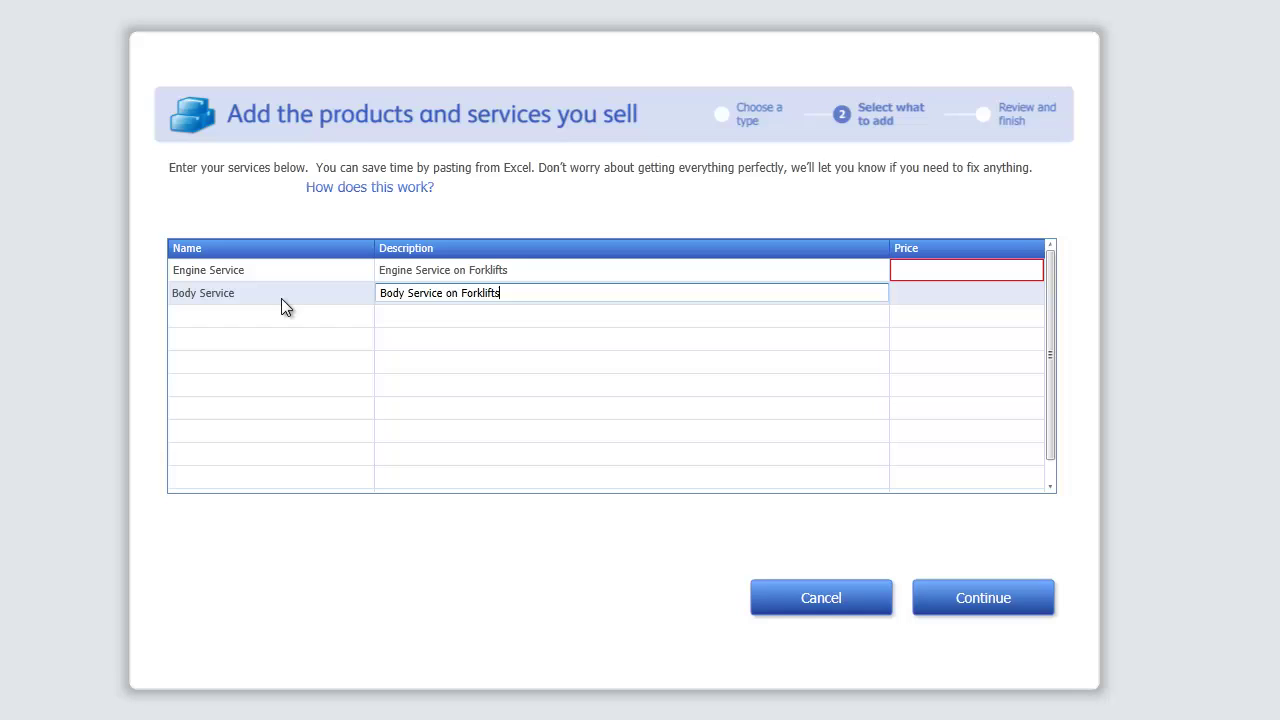
{"action": "left_click", "coordinate": [988, 297]}
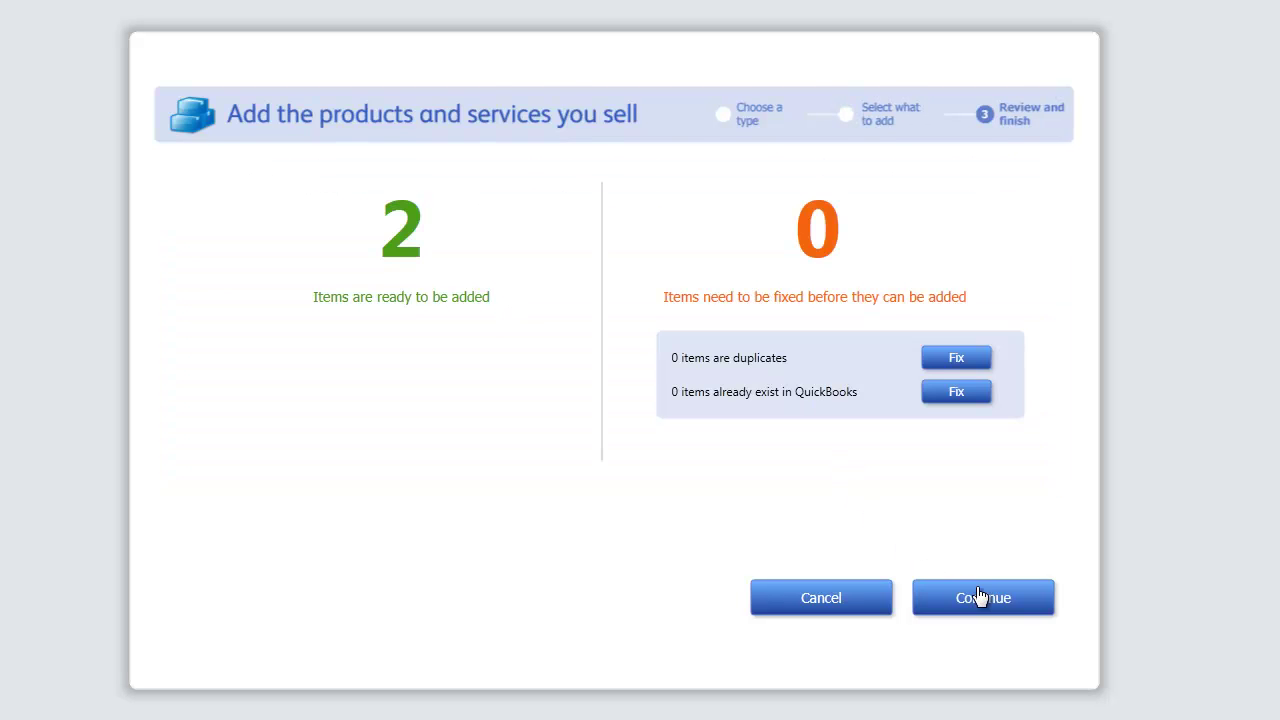
Add the two reviewed services to the company and start adding a bank account.
{"action": "left_click", "coordinate": [977, 597]}
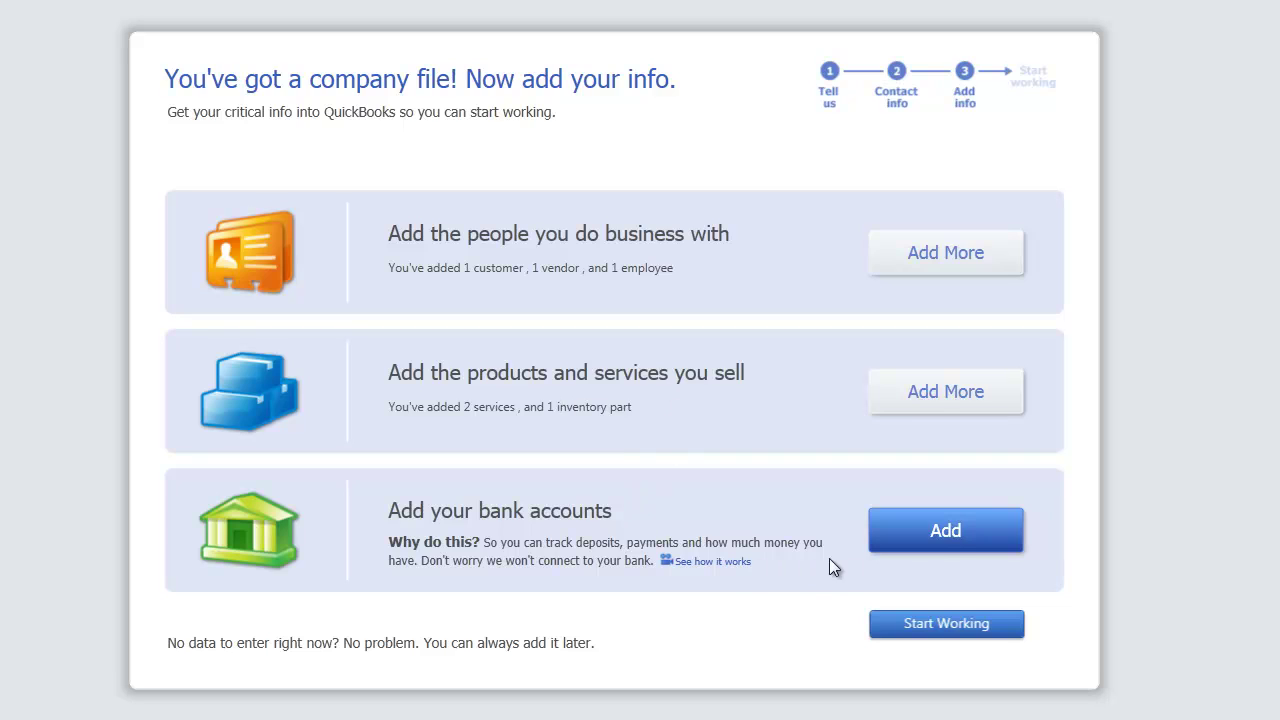
{"action": "left_click", "coordinate": [968, 549]}
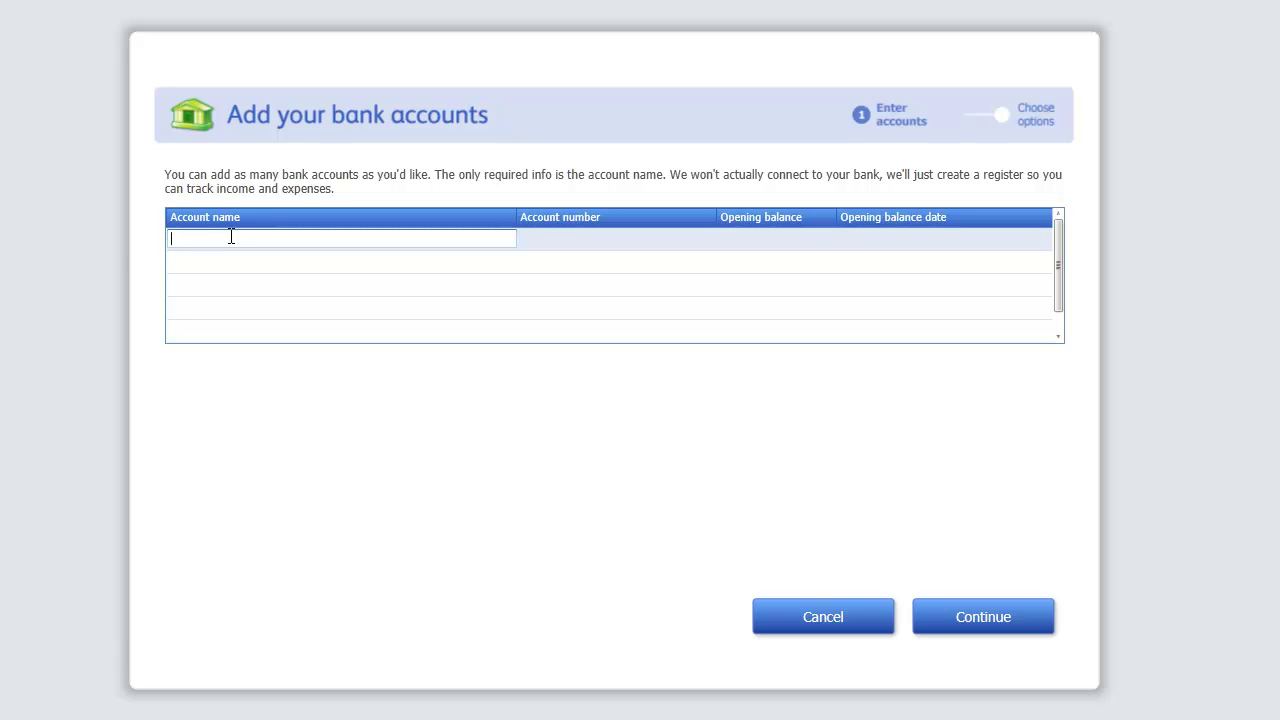
Enter bank account My Bank with its account number and a 15,025.50 opening balance.
{"action": "type", "text": "My Bank"}
{"action": "key", "text": "Tab"}
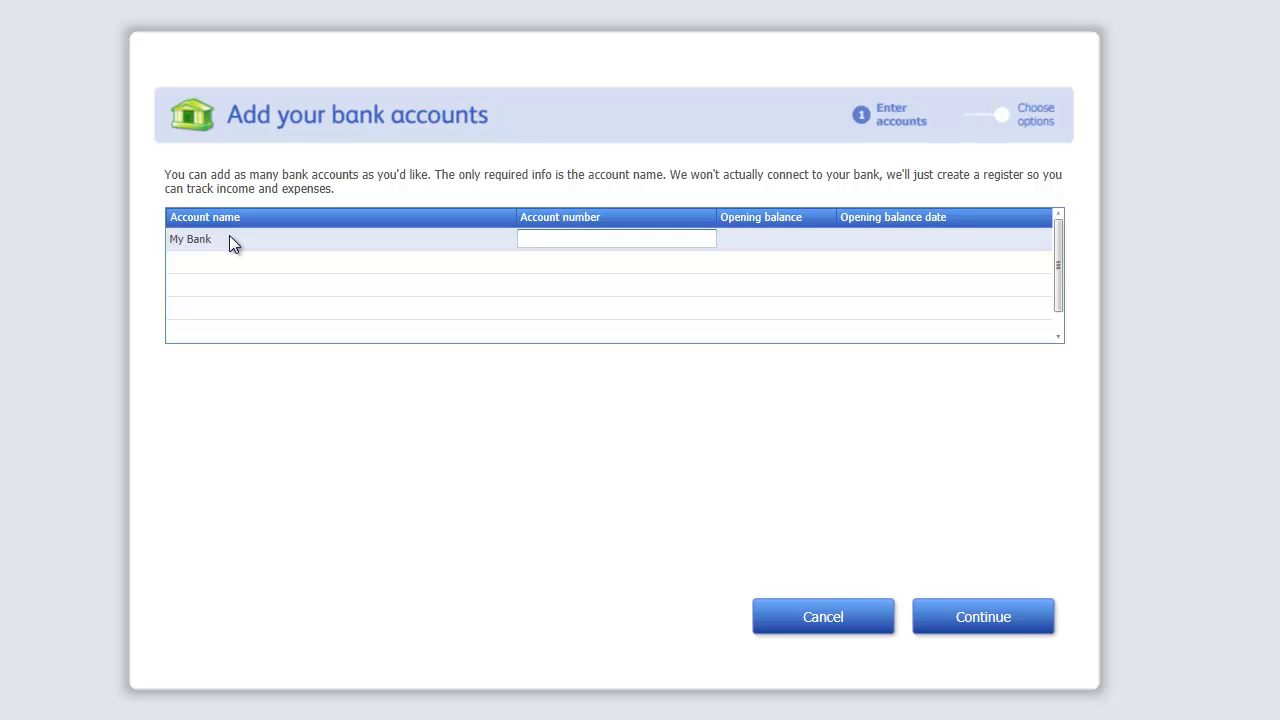
{"action": "type", "text": "1515-151515"}
{"action": "key", "text": "Tab"}
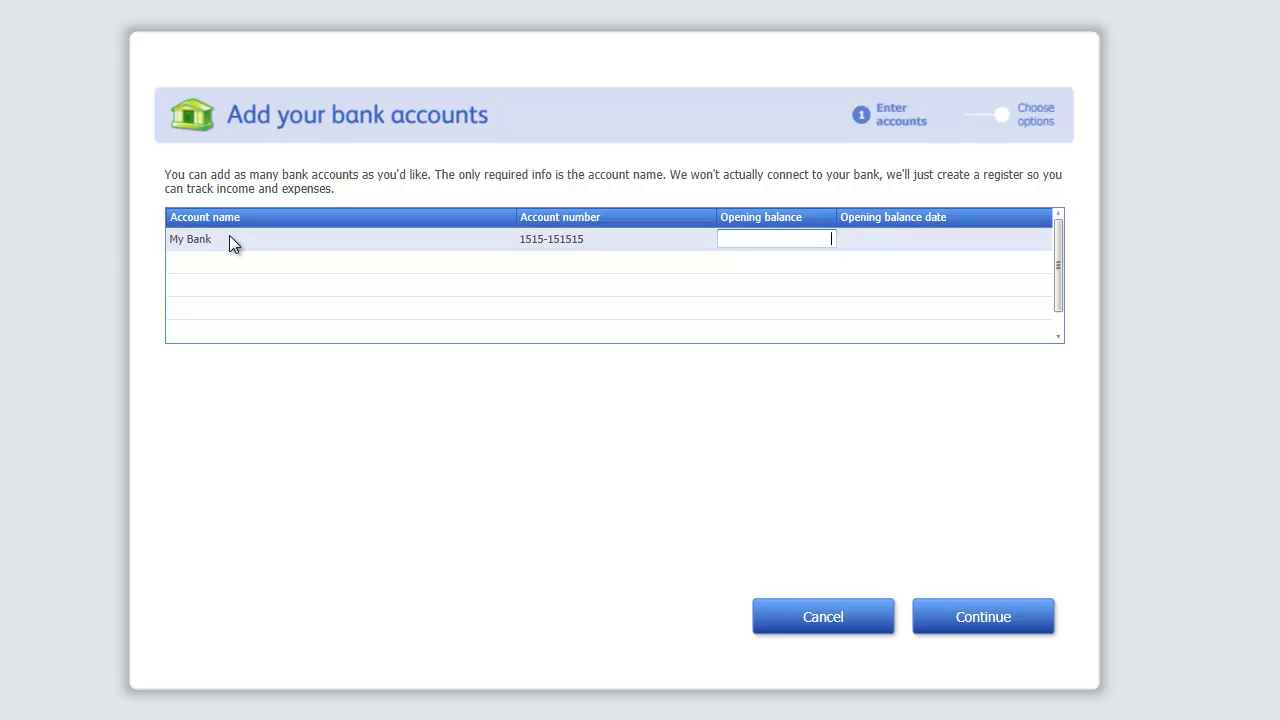
{"action": "type", "text": "15025.50"}
{"action": "key", "text": "Tab"}
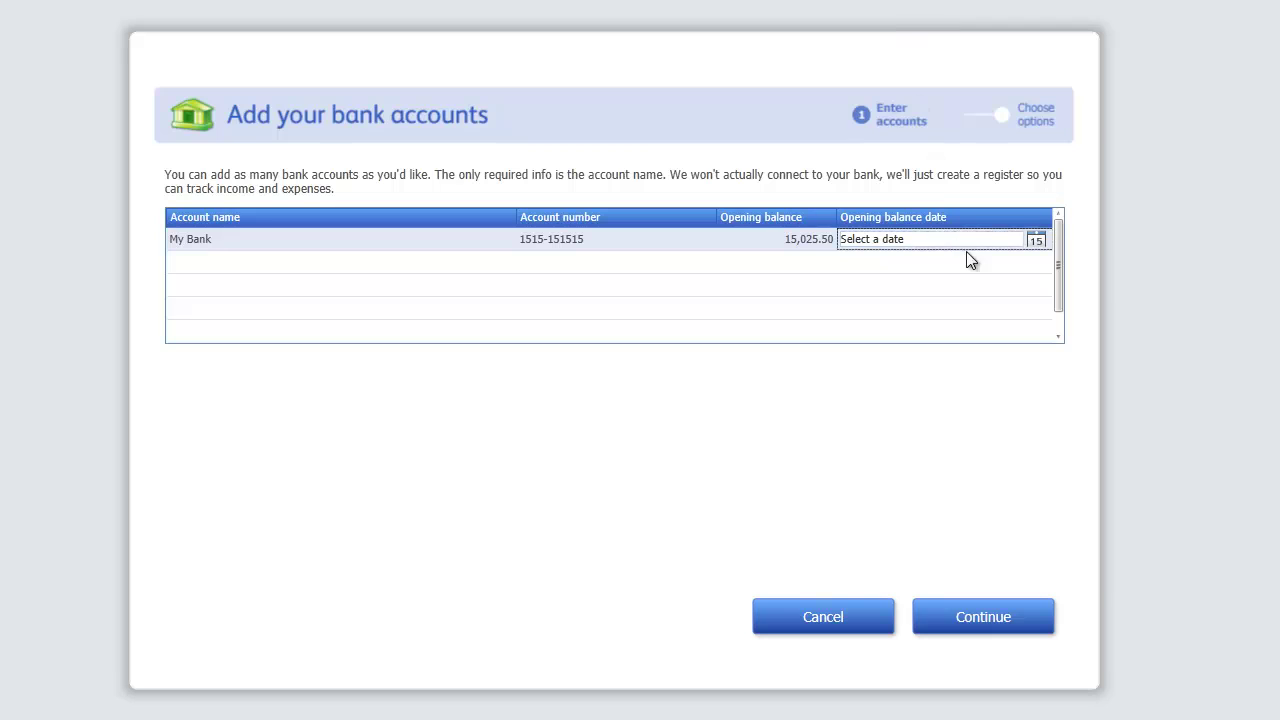
Set the opening balance date to December 31, 2011 from the calendar.
{"action": "left_click", "coordinate": [1012, 240]}
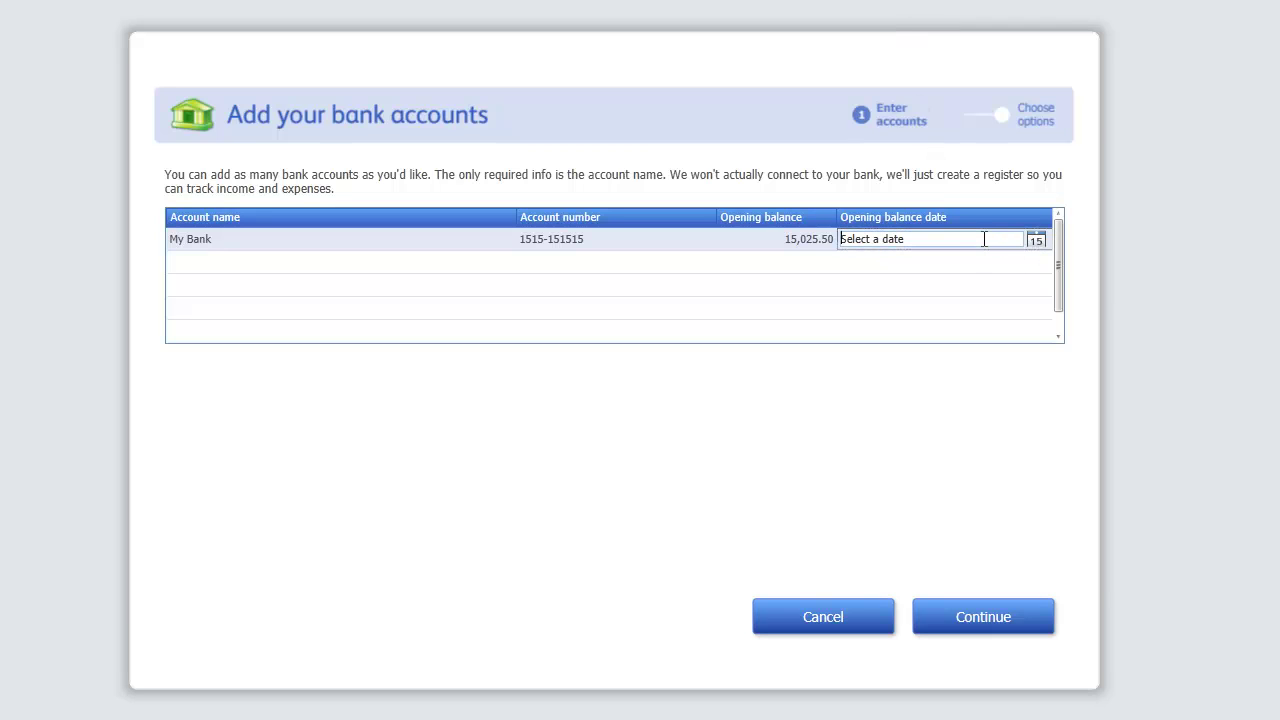
{"action": "left_click", "coordinate": [1036, 241]}
{"action": "left_click", "coordinate": [1047, 264]}
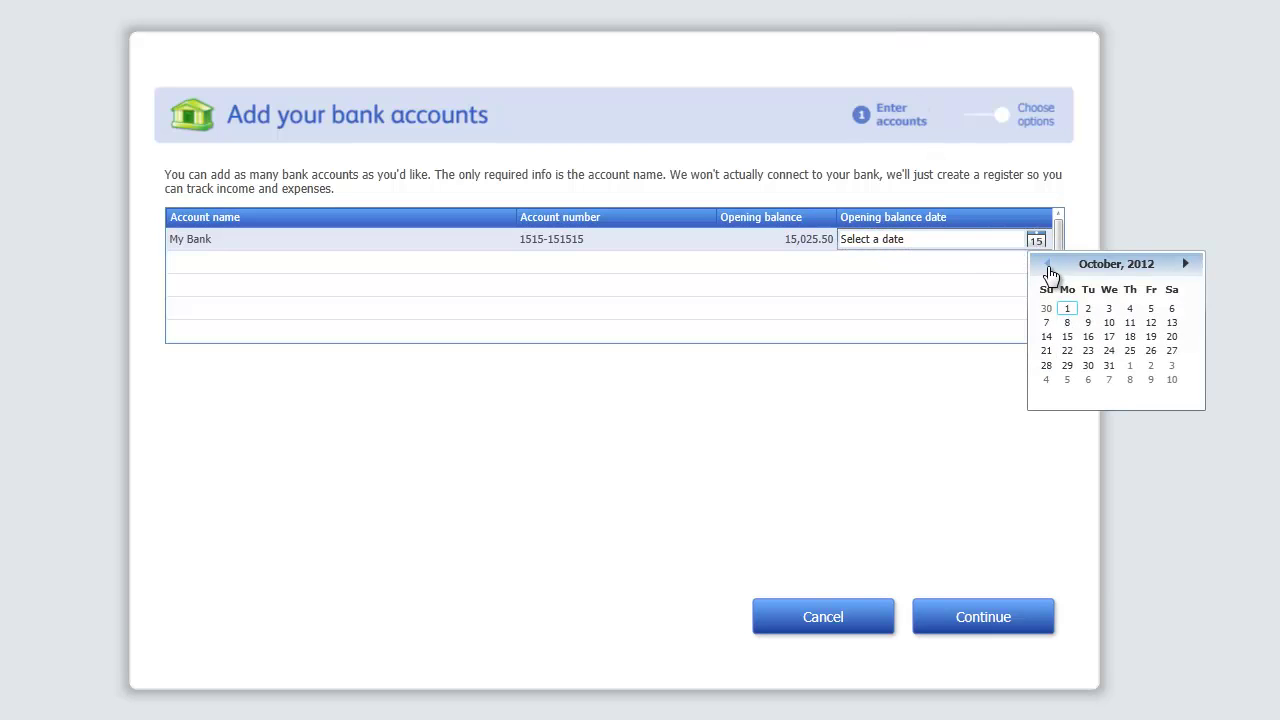
{"action": "left_click", "coordinate": [1047, 264]}
{"action": "left_click", "coordinate": [1047, 264]}
{"action": "left_click", "coordinate": [1047, 264]}
{"action": "left_click", "coordinate": [1047, 264]}
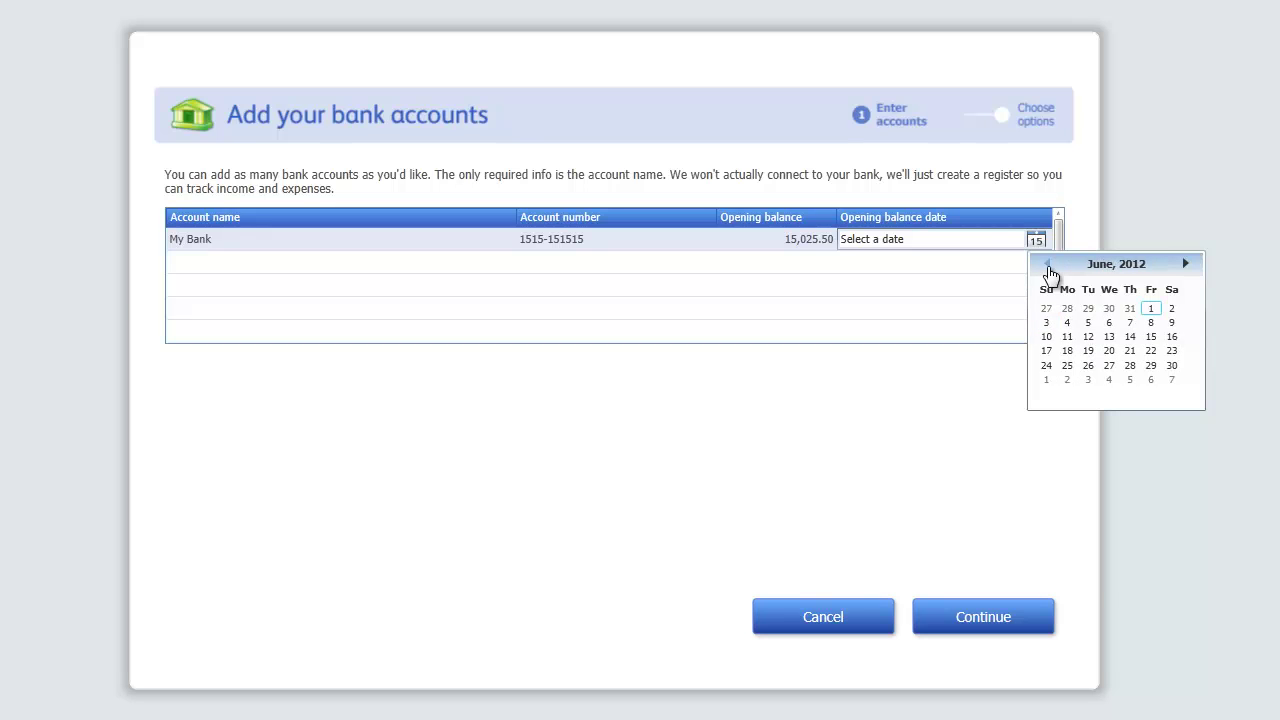
{"action": "left_click", "coordinate": [1047, 264]}
{"action": "left_click", "coordinate": [1047, 264]}
{"action": "left_click", "coordinate": [1047, 264]}
{"action": "left_click", "coordinate": [1047, 264]}
{"action": "left_click", "coordinate": [1047, 264]}
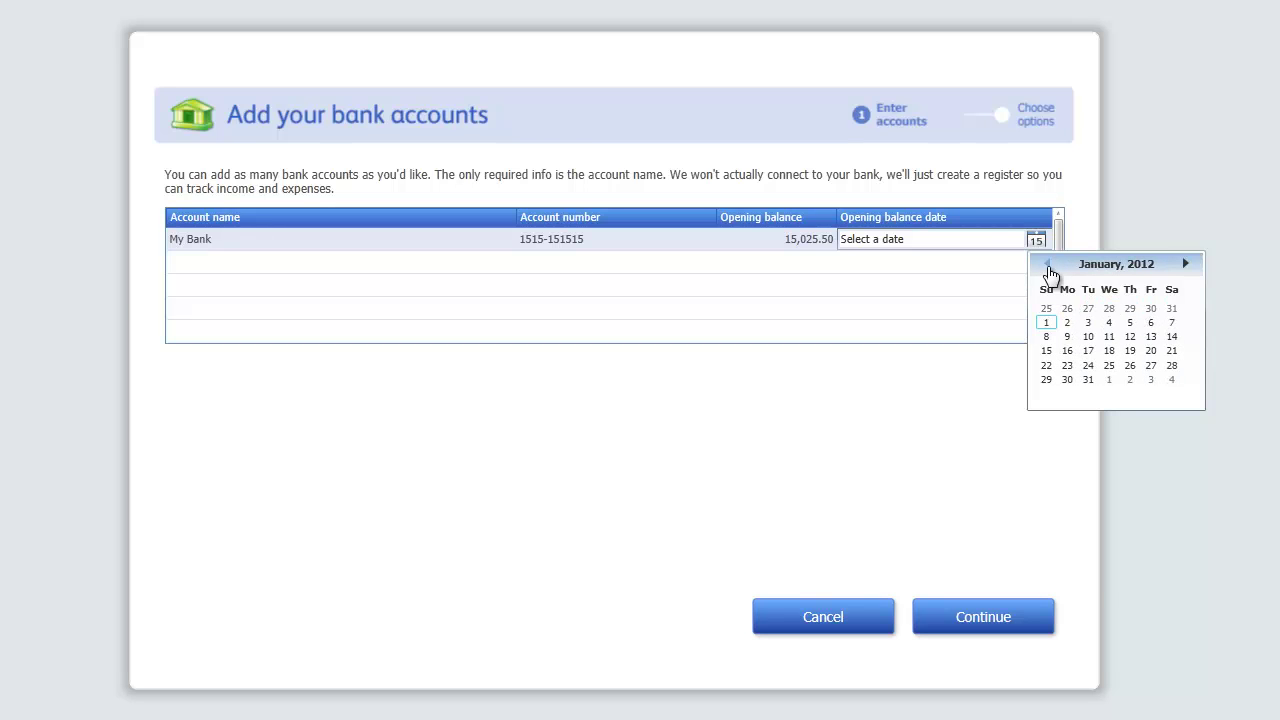
{"action": "left_click", "coordinate": [1047, 264]}
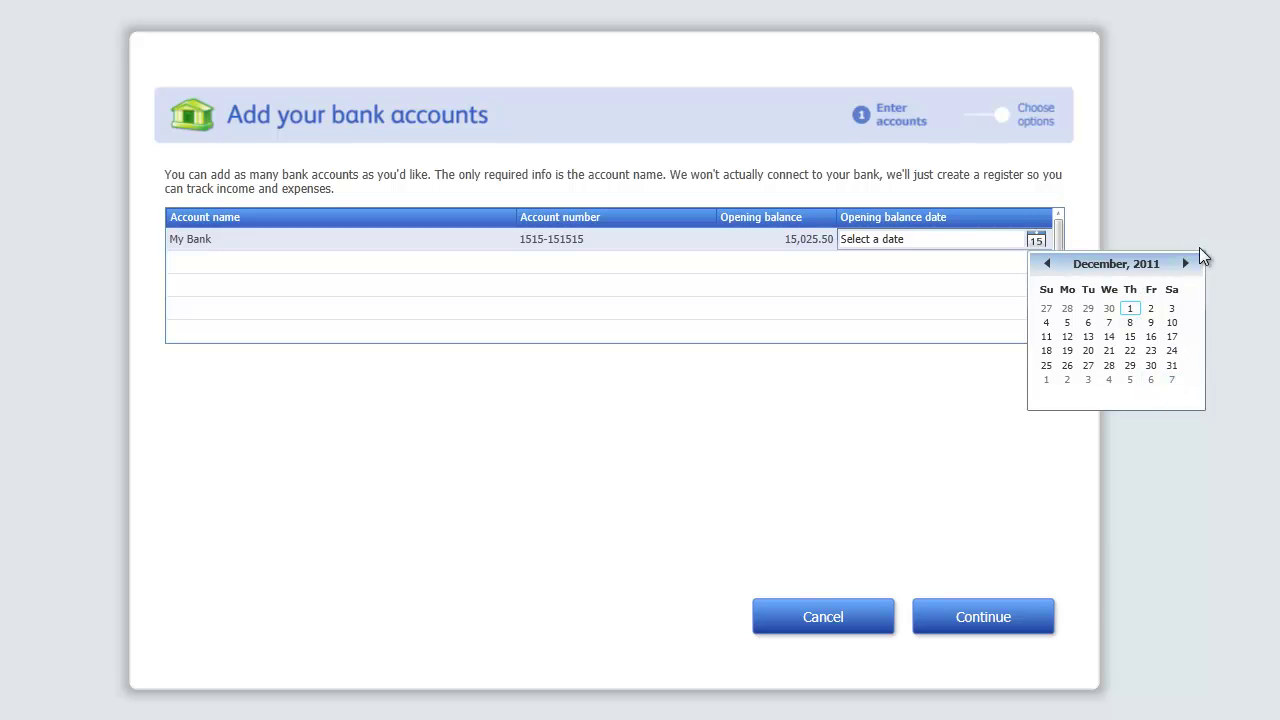
{"action": "left_click", "coordinate": [1172, 365]}
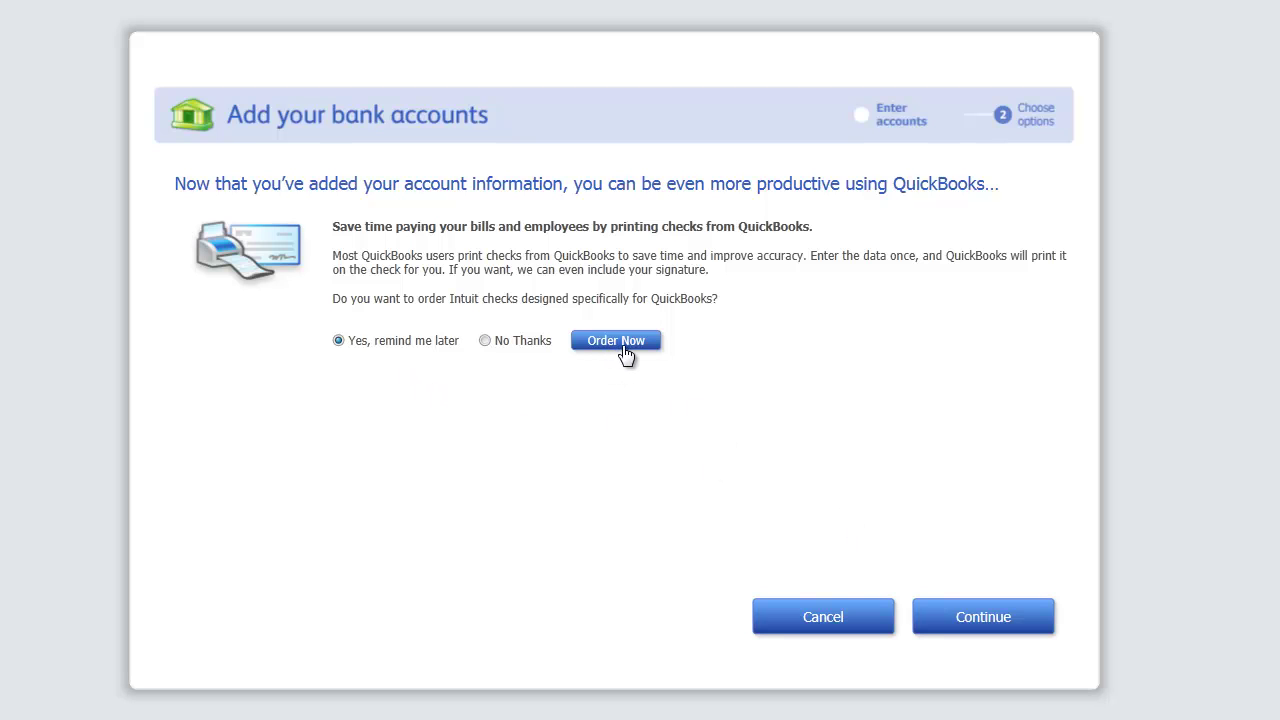
Accept the check options, dismiss the reminder alert, and start working in the new company file.
{"action": "left_click", "coordinate": [984, 620]}
{"action": "key", "text": "Return"}
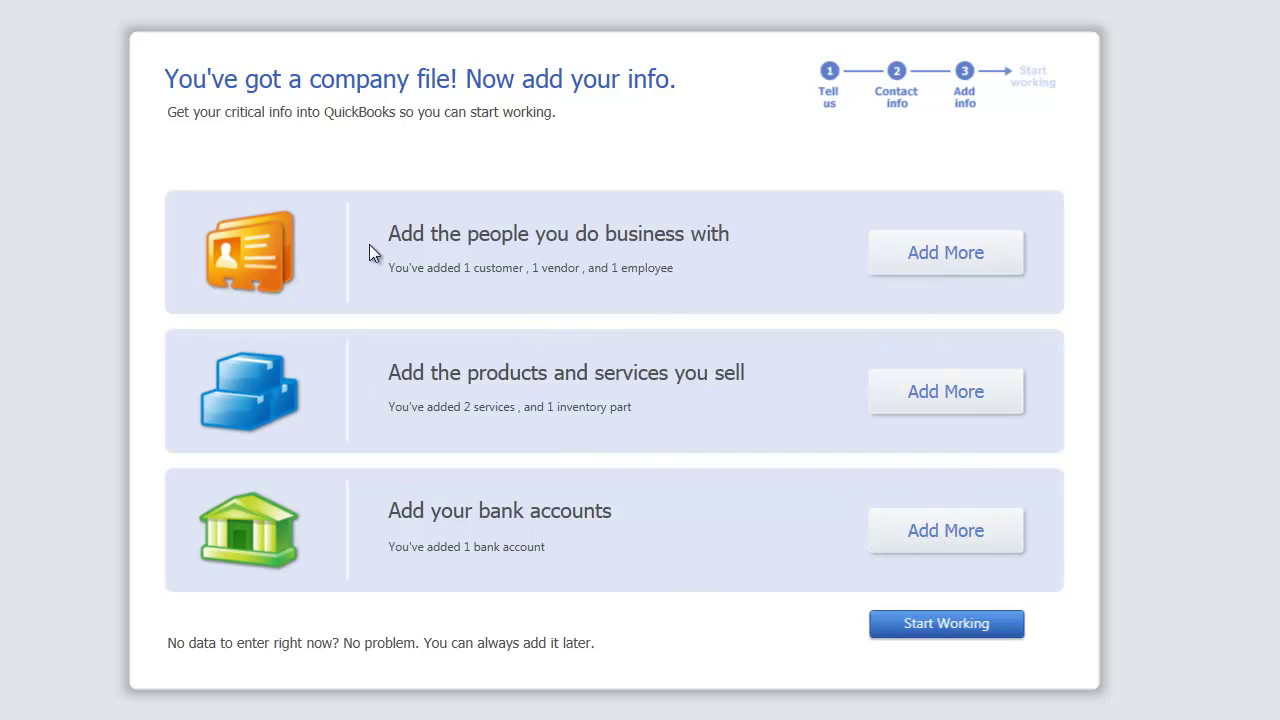
{"action": "left_click", "coordinate": [946, 632]}
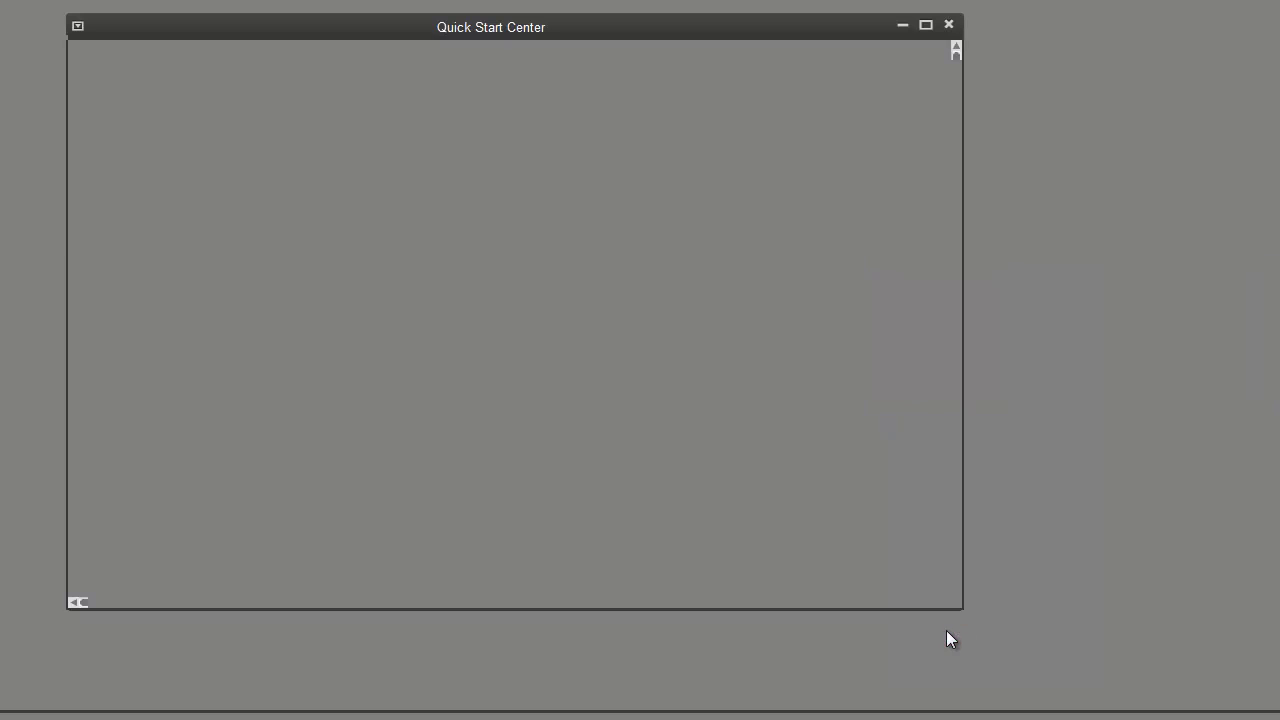